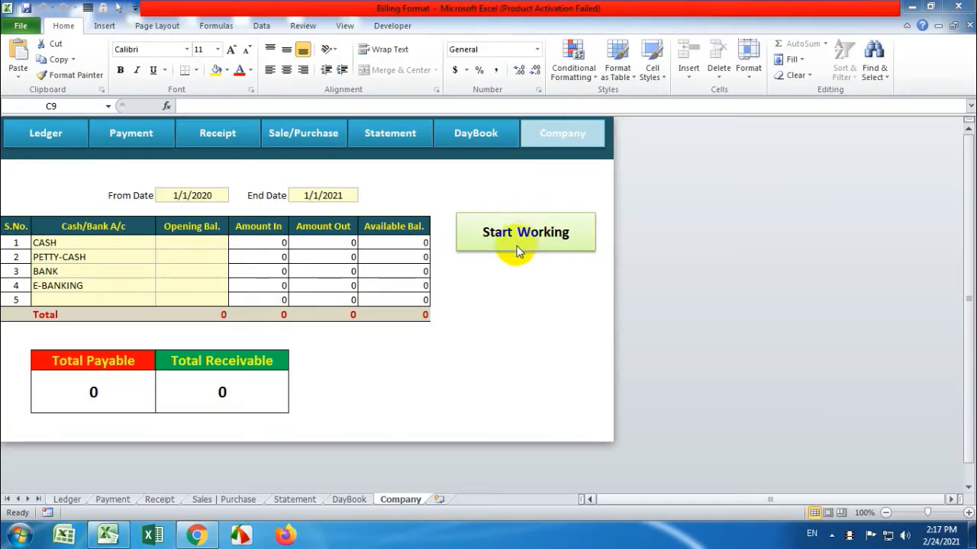
Tour the Ledger, Payment, Receipt, Sales | Purchase, Statement and DayBook sheets, then return to Company
click(53, 135)
click(134, 136)
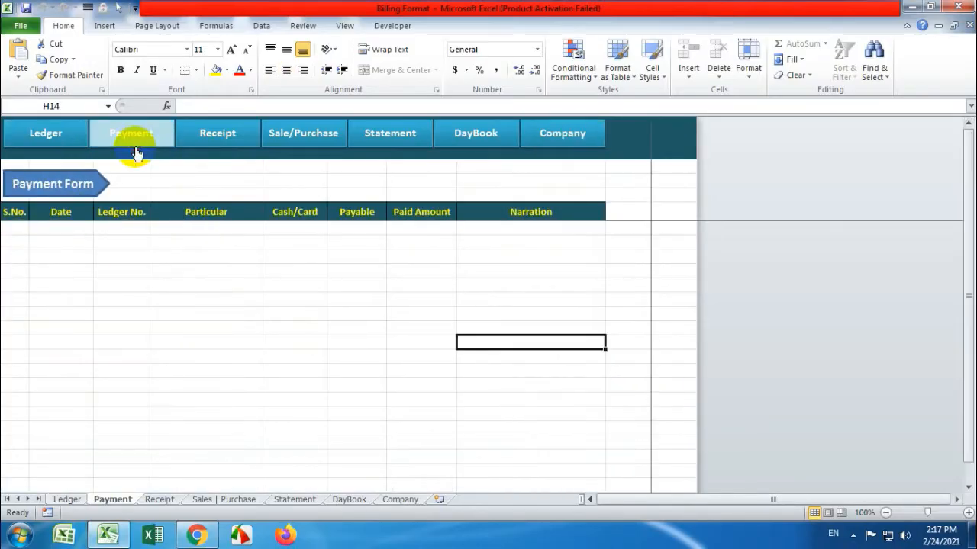
click(212, 145)
click(323, 149)
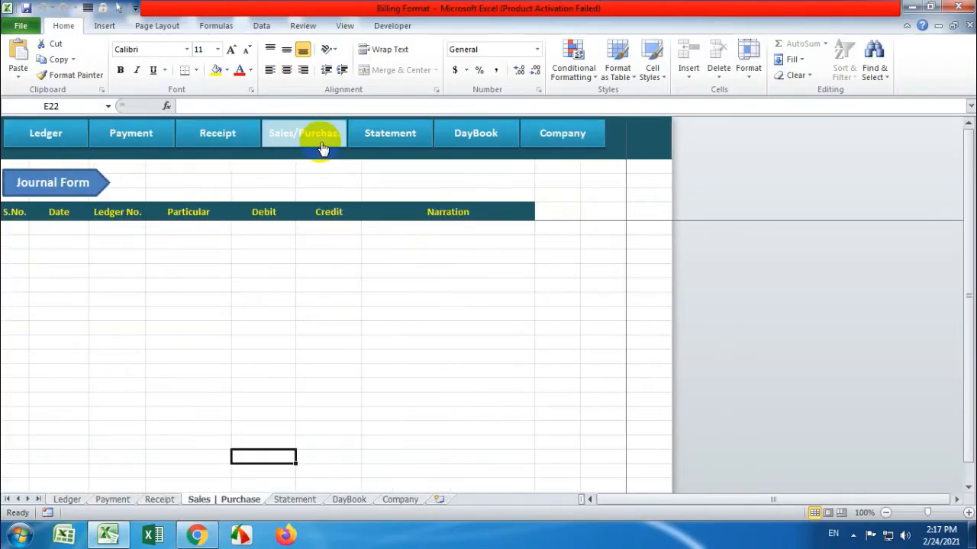
click(388, 148)
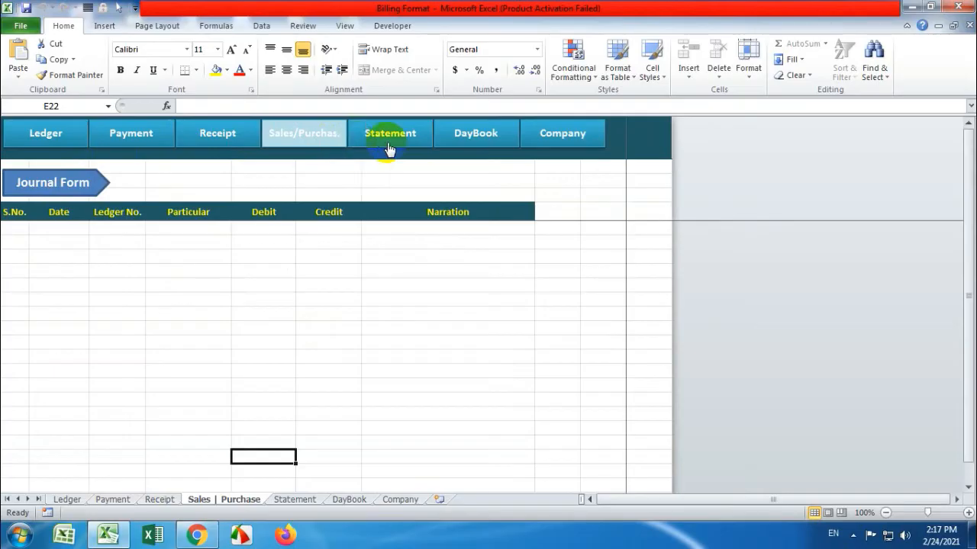
click(463, 146)
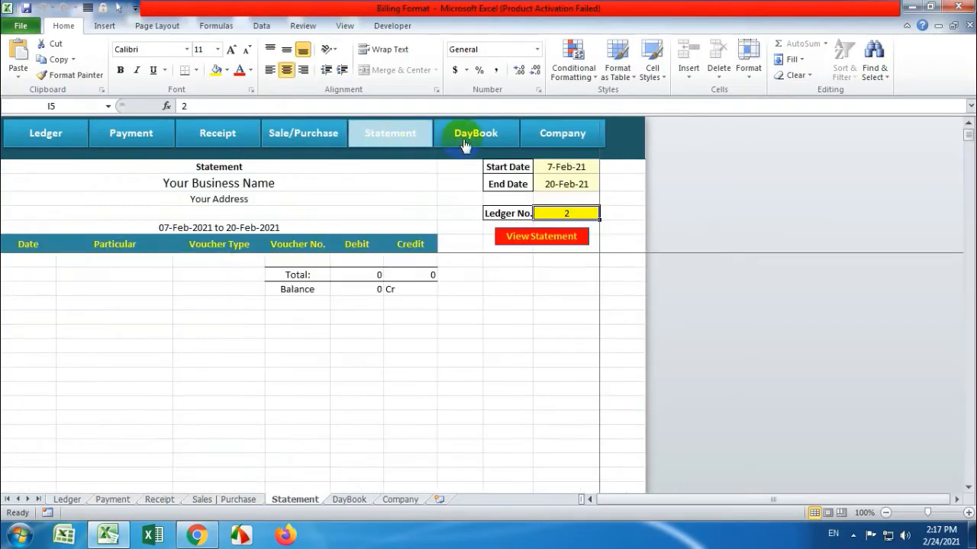
click(533, 146)
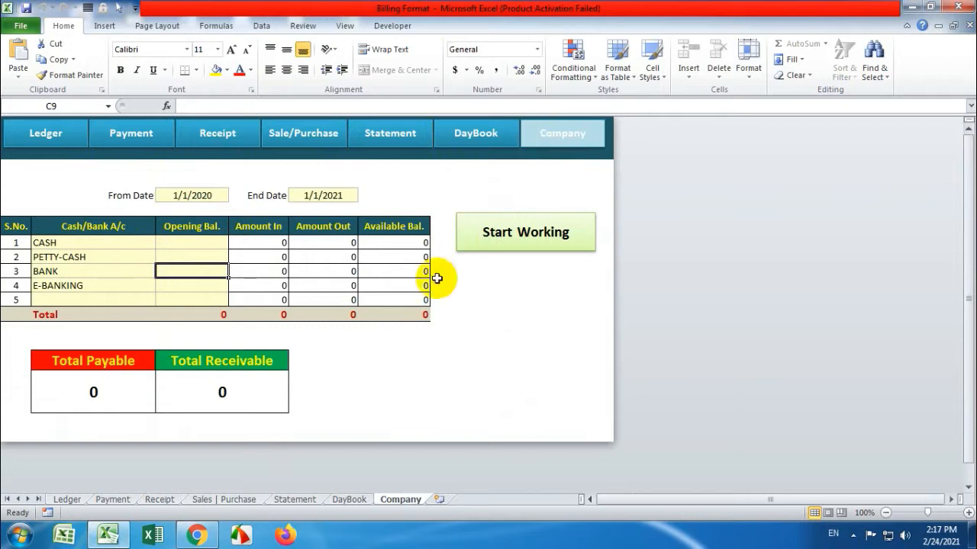
Enter opening balances 5000, 2000, 20000 and 50000 for CASH, PETTY-CASH, BANK and E-BANKING
click(206, 242)
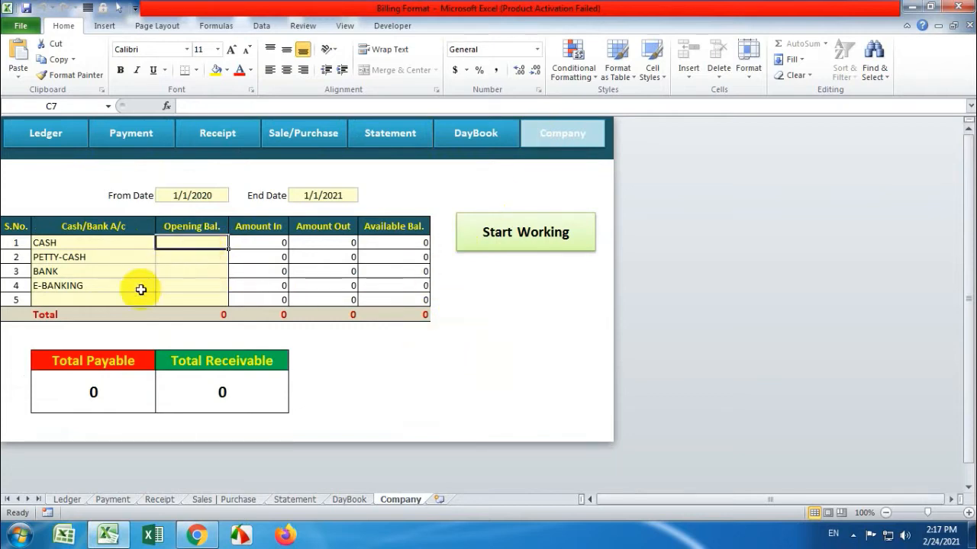
drag(79, 242, 87, 295)
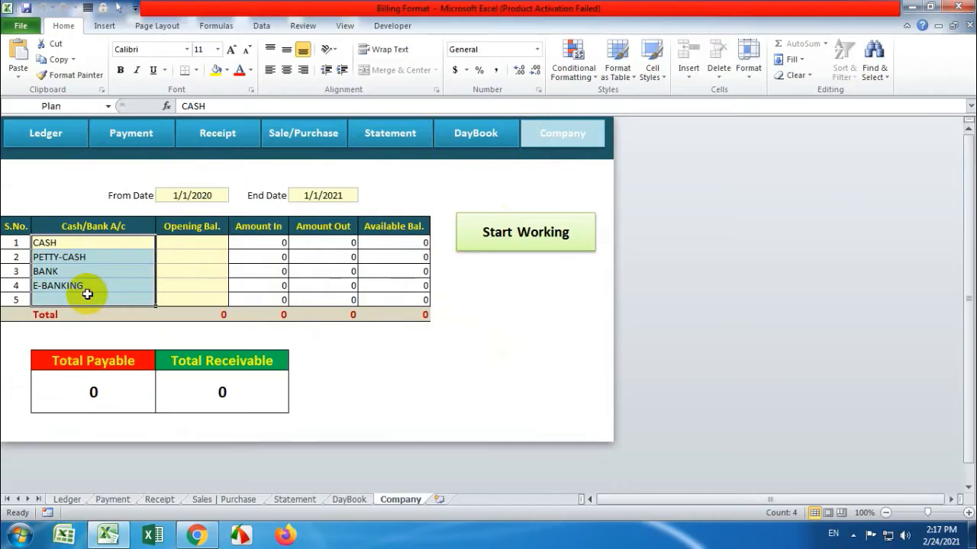
click(191, 244)
text(5000)
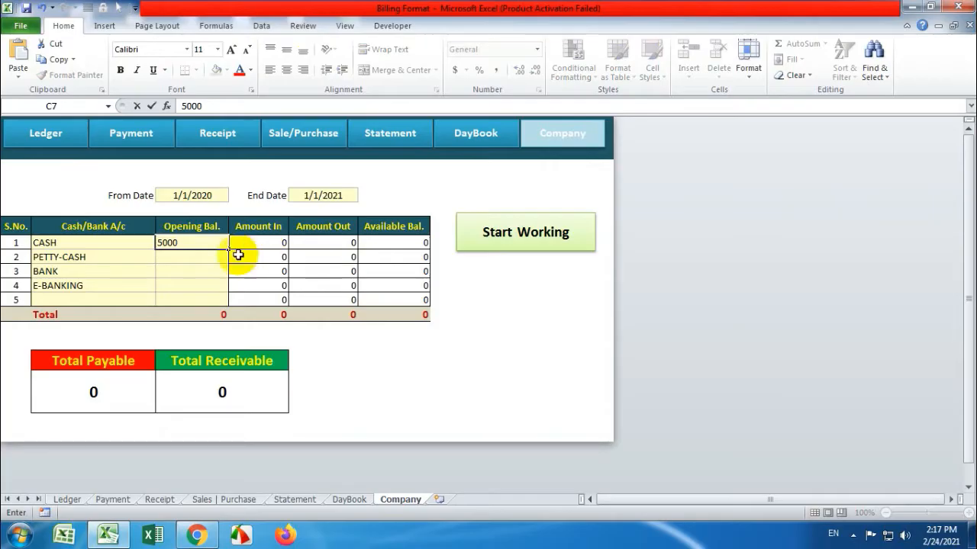
click(206, 257)
text(2000)
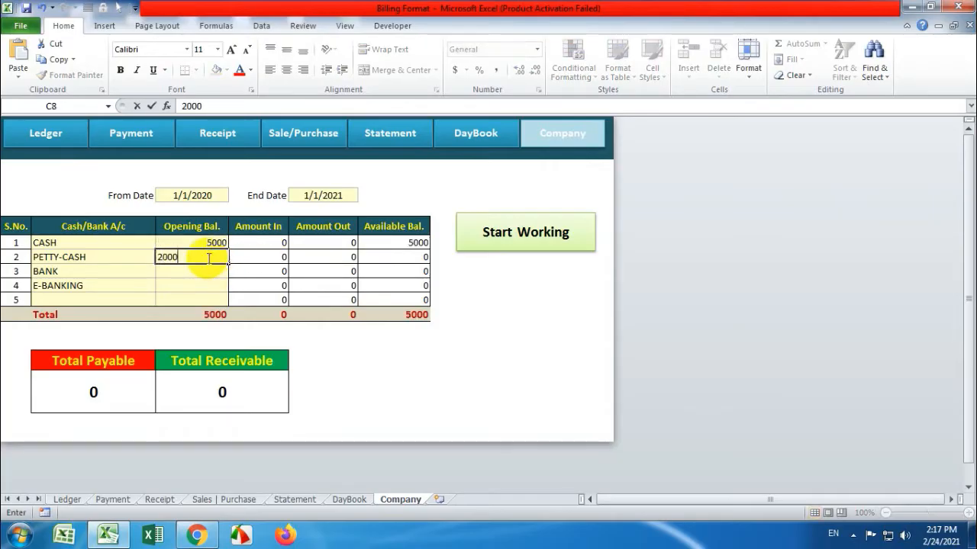
key(Return)
text(2000)
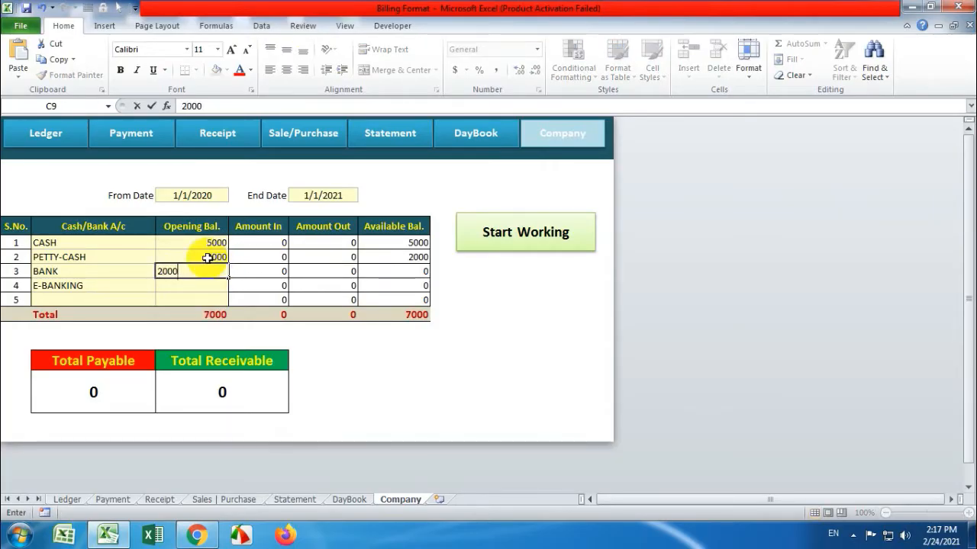
text(0)
key(Return)
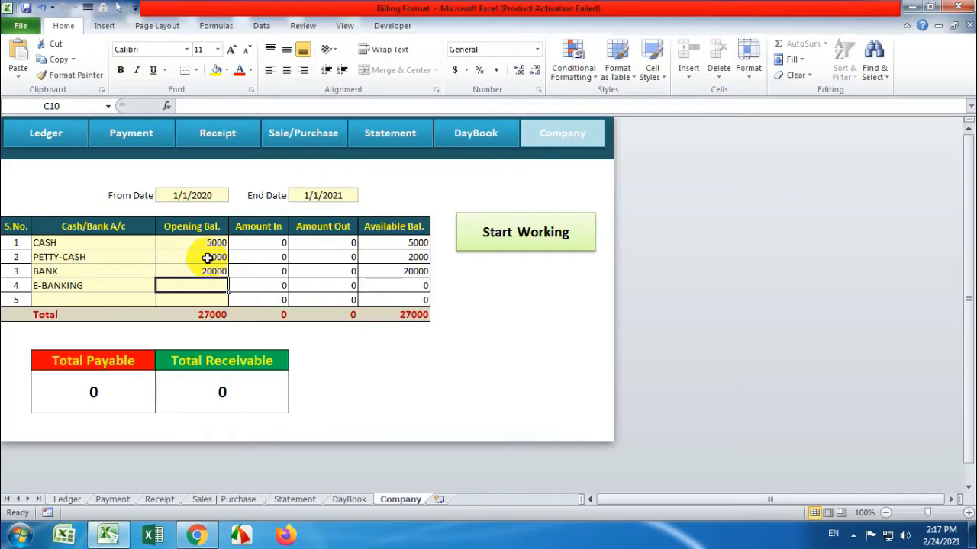
text(50000)
key(Return)
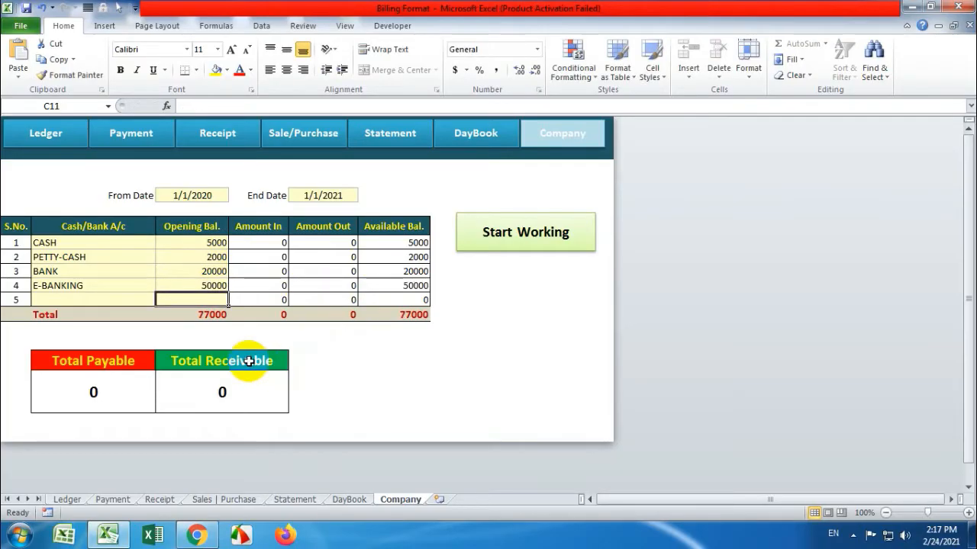
Open the Ledger Entry form from the menu and enter the party's name and address
click(539, 248)
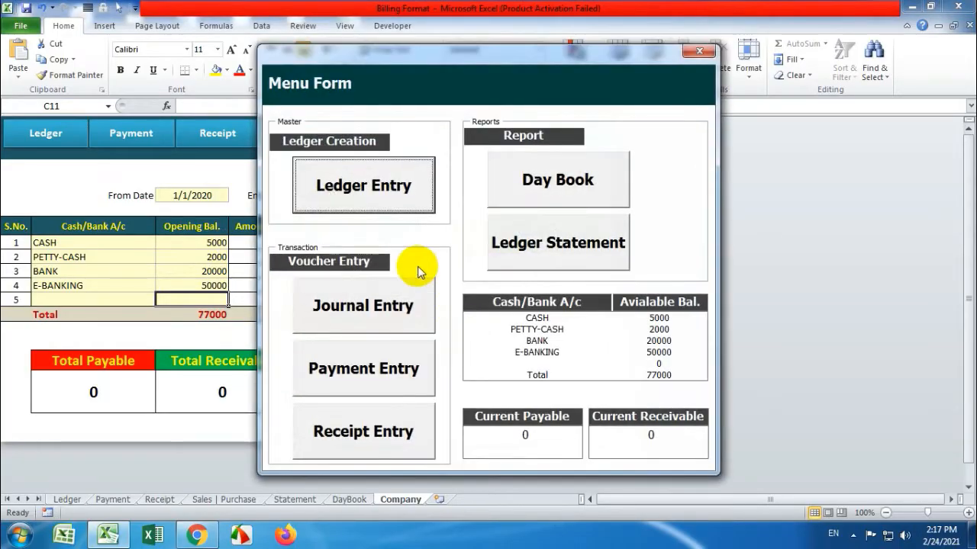
click(398, 197)
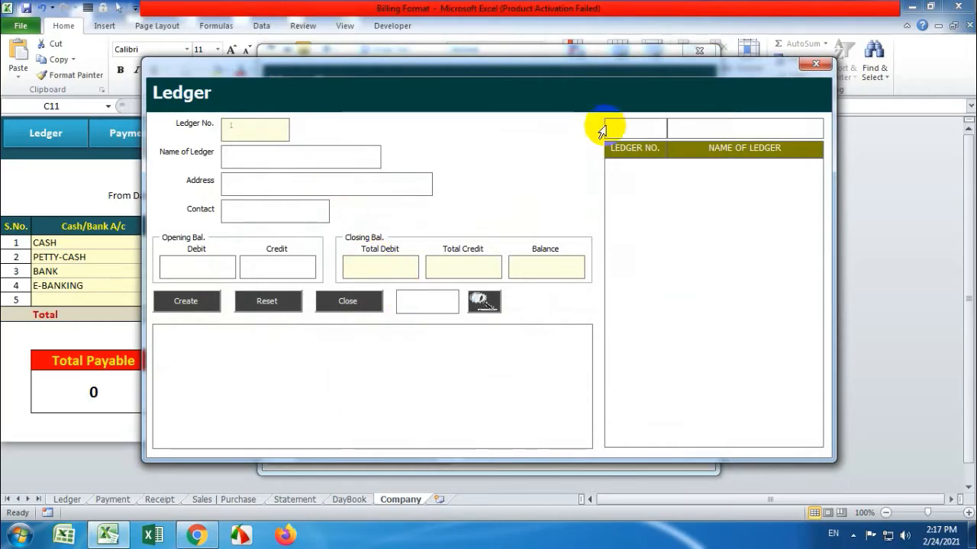
key(Tab)
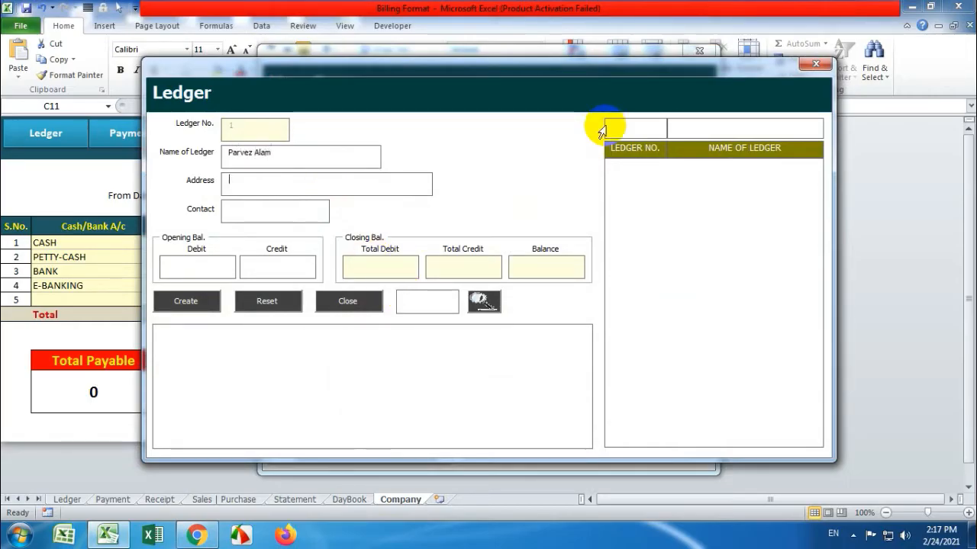
text(New Colony)
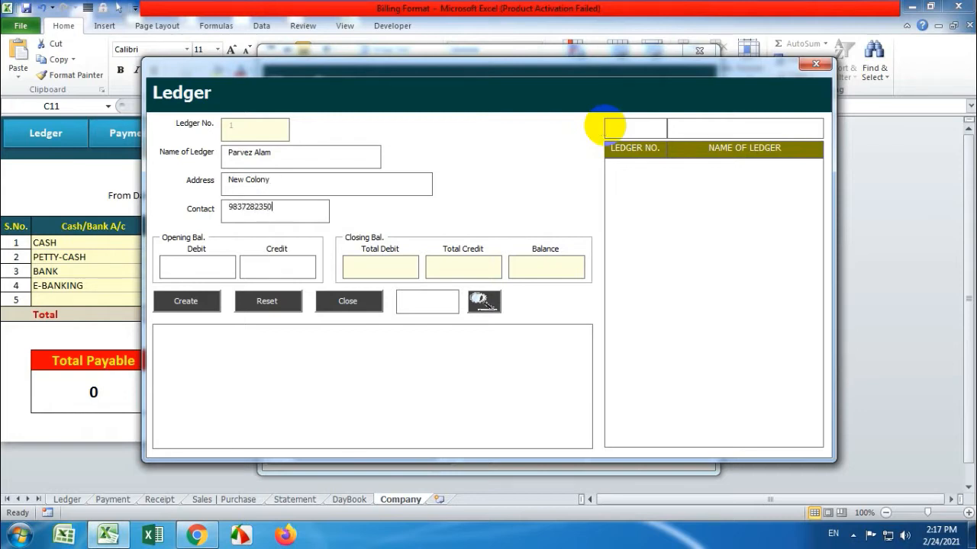
Give ledger 1 a 5000 opening debit and create it
click(204, 265)
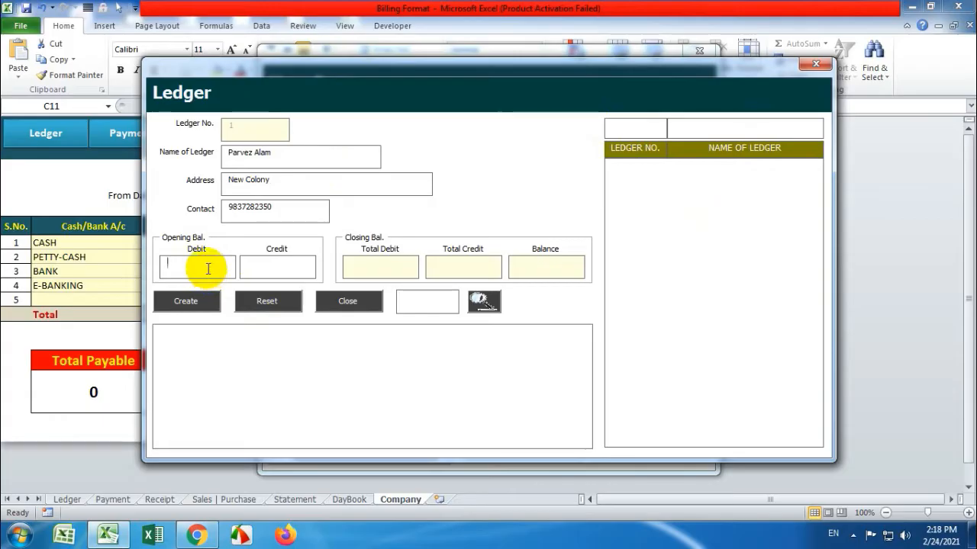
click(292, 263)
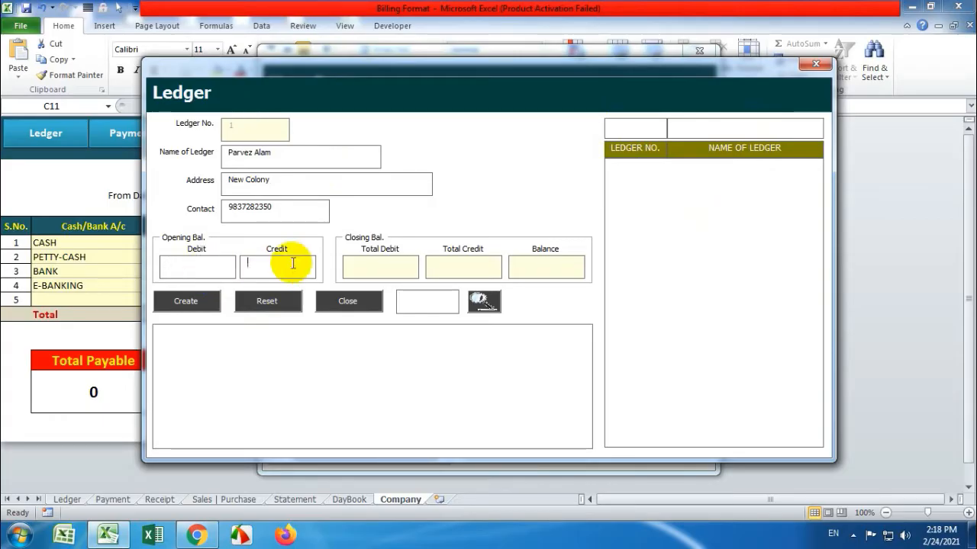
click(196, 267)
text(5000)
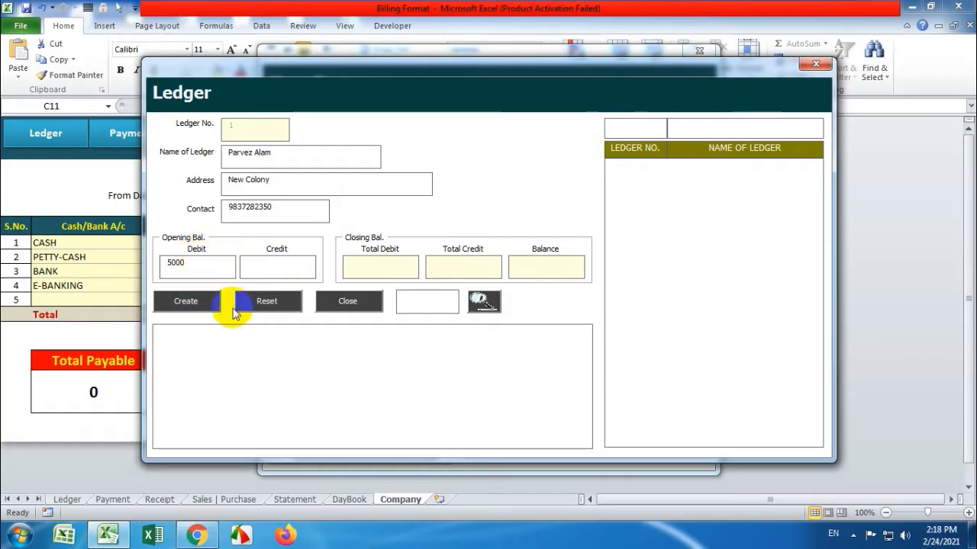
click(196, 303)
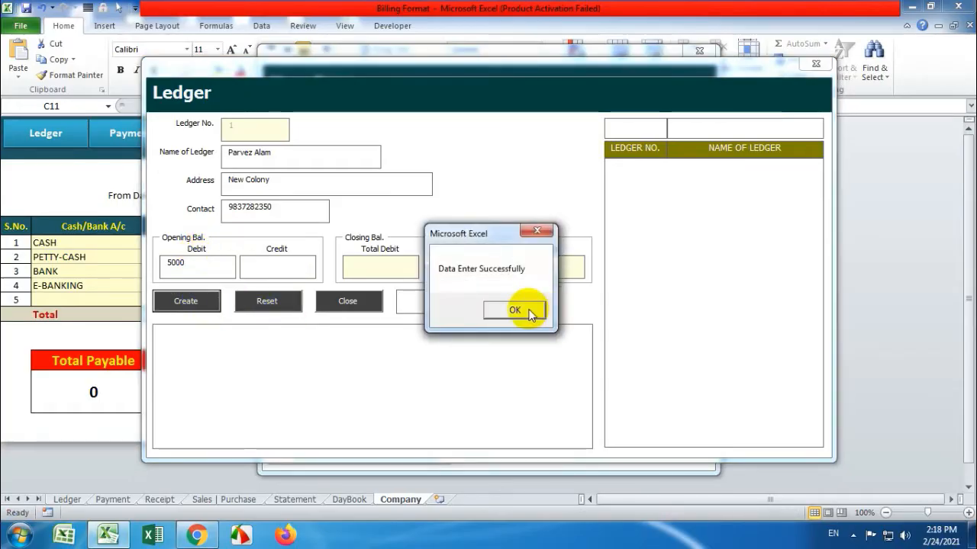
click(528, 312)
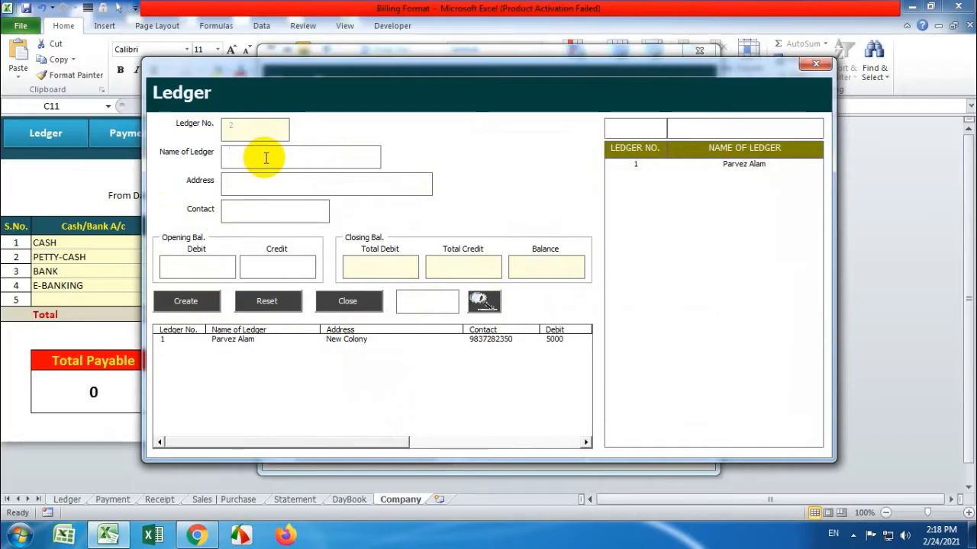
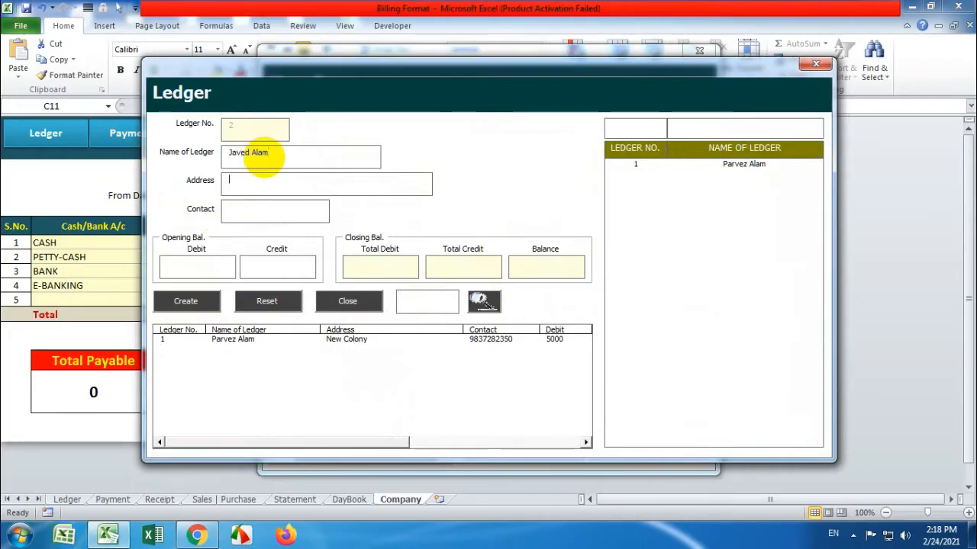
Complete ledger 2 with its address, contact number and 2000 credit, and save it
text(Old Colony)
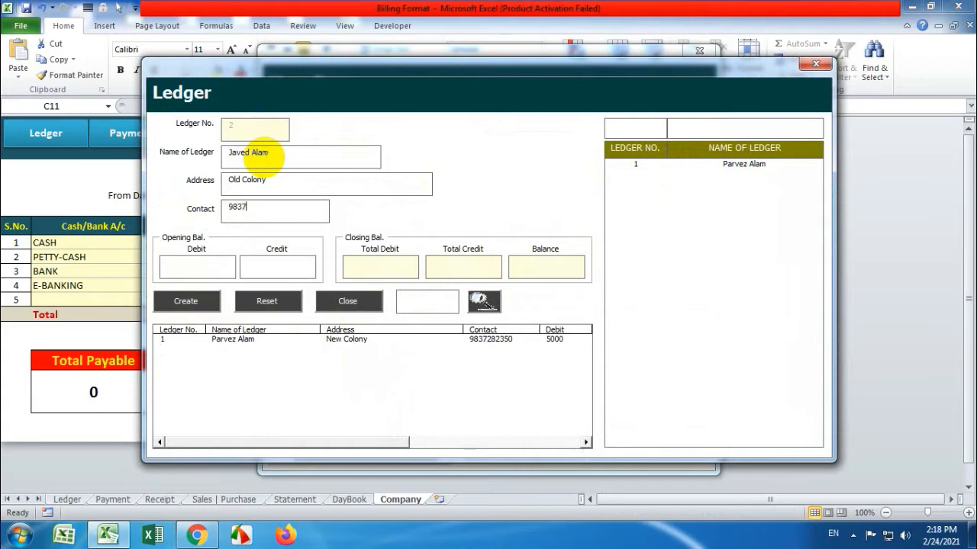
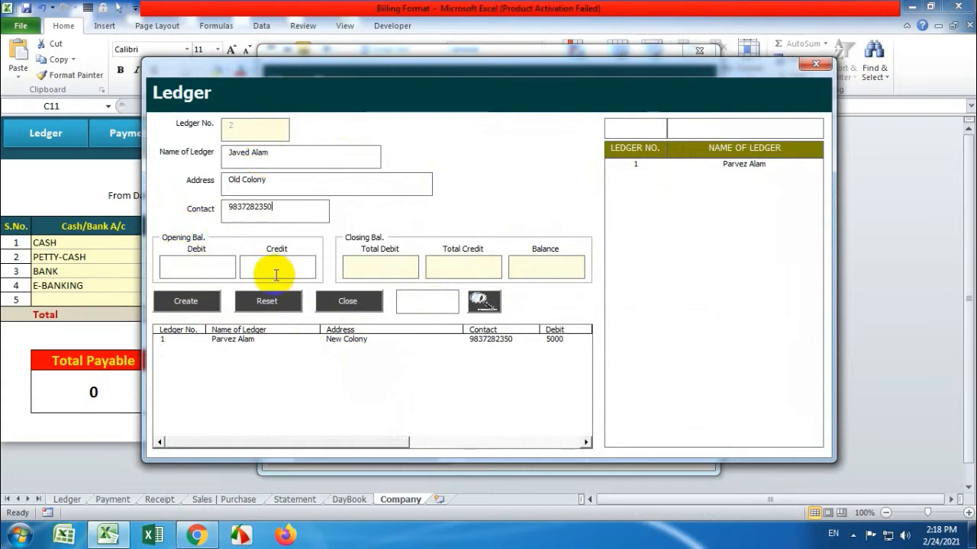
text(2)
key(BackSpace)
click(185, 303)
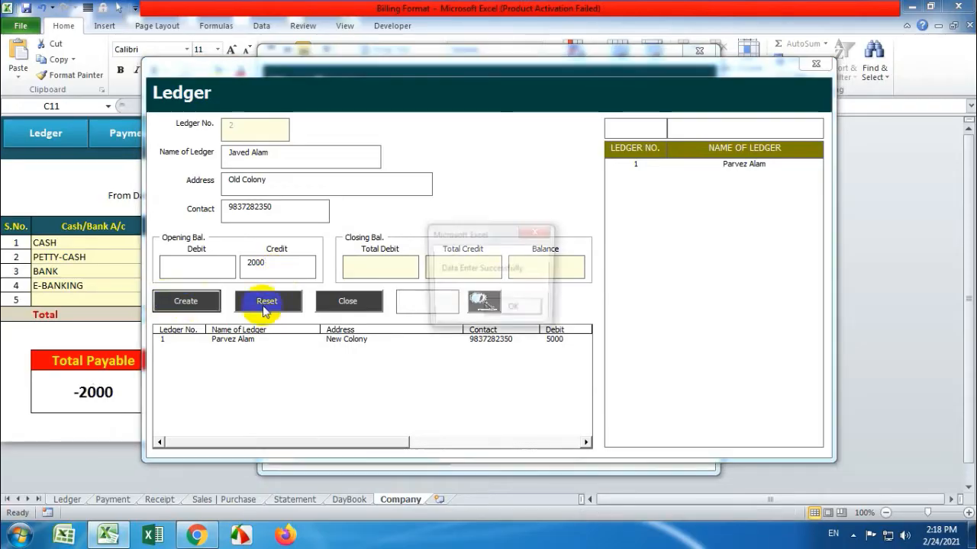
click(517, 311)
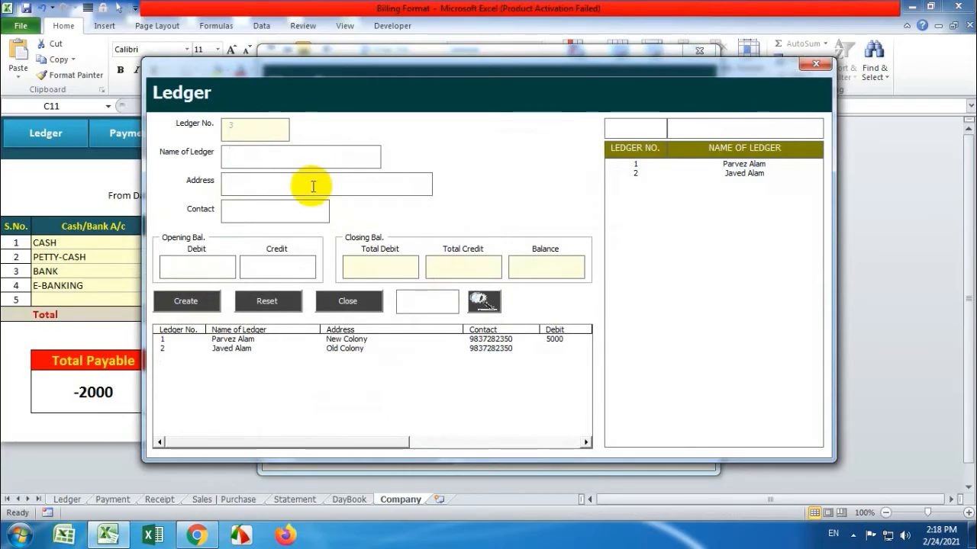
Create the 'Rent' and 'Telephone Bill' ledgers as numbers 3 and 4
text(Rent)
click(204, 306)
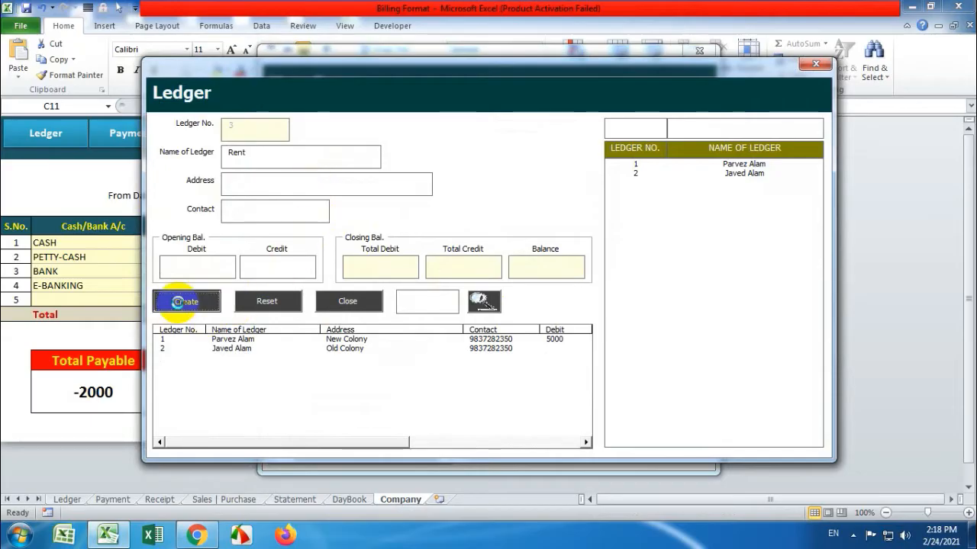
click(505, 308)
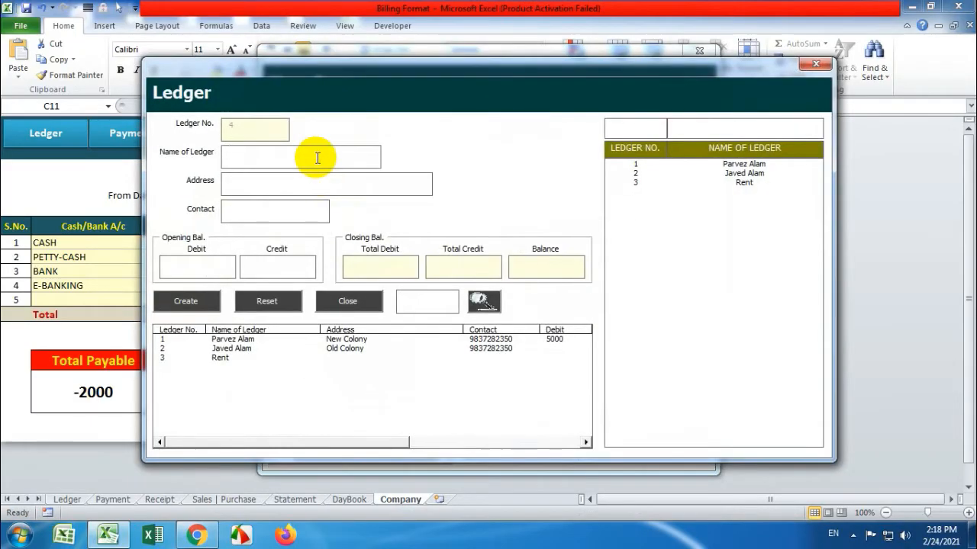
text(lephone )
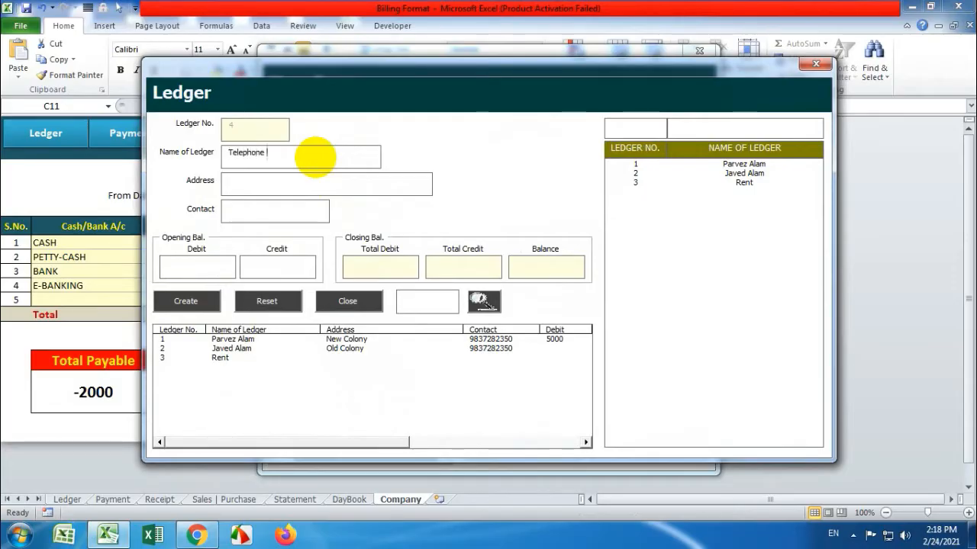
text(Bill)
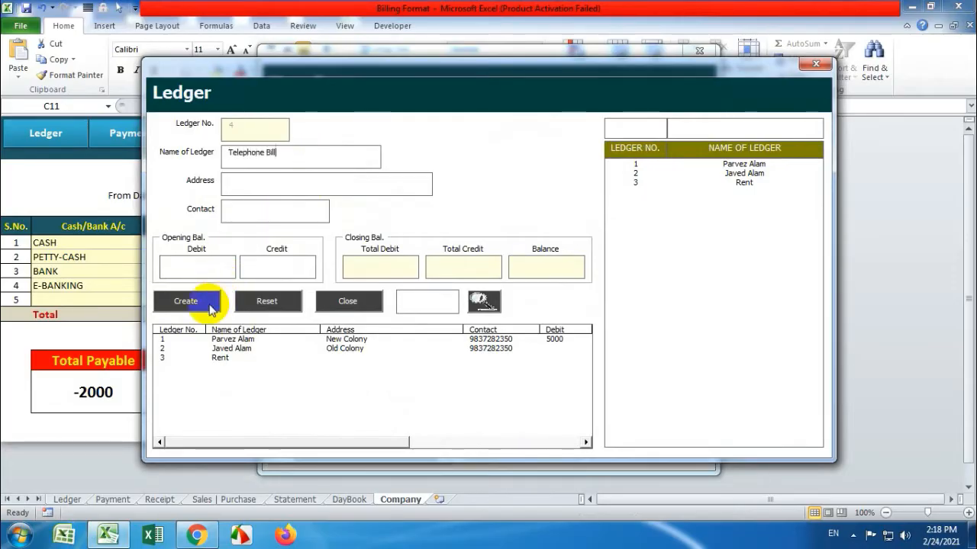
click(186, 300)
Clear the mistyped 'Other Expe' name from the Name of Ledger box
click(505, 309)
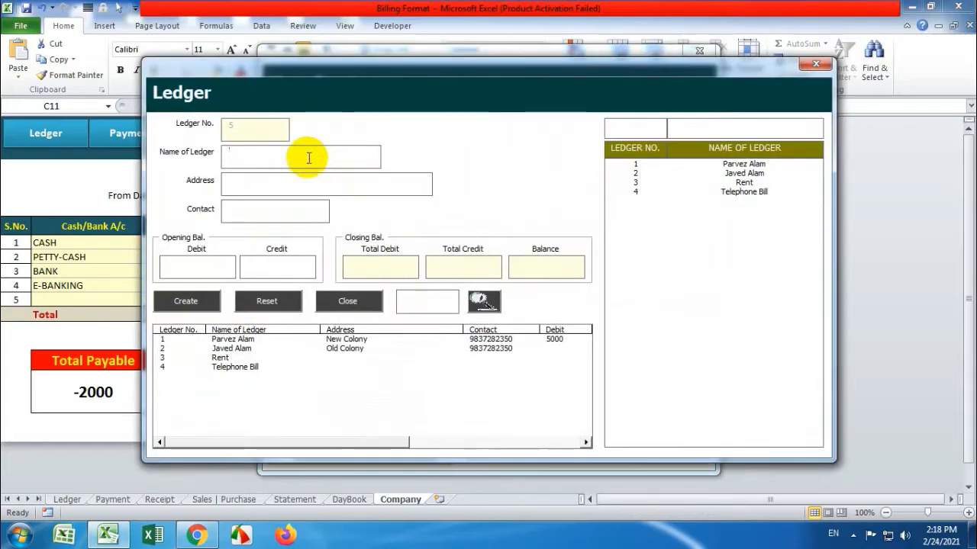
text(Other Expe)
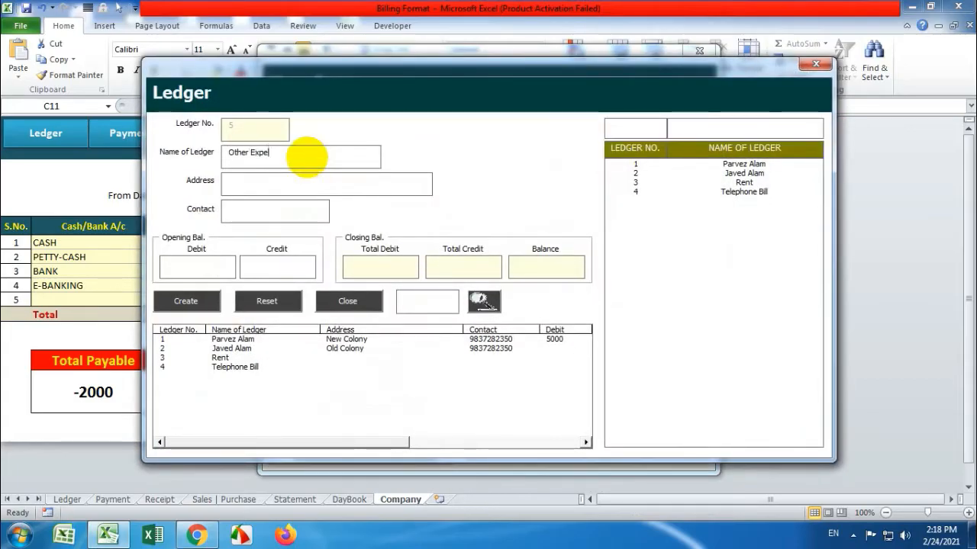
key(BackSpace)
drag(284, 162, 175, 153)
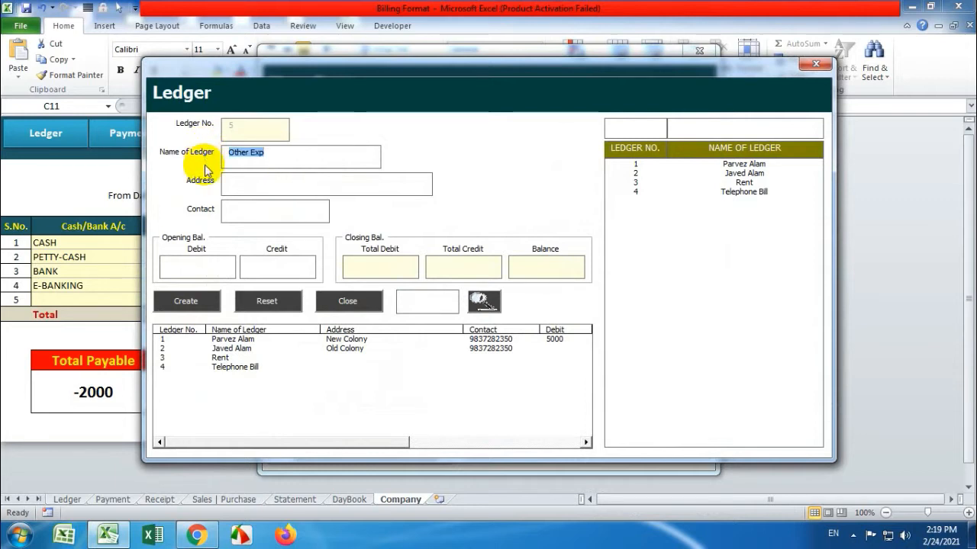
key(BackSpace)
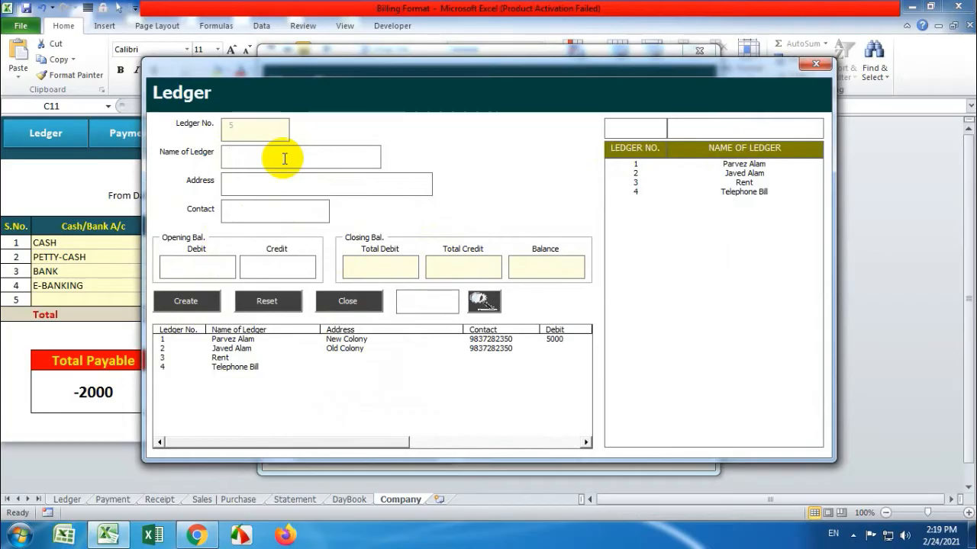
Create ledger 5 with the party's name, address and contact number, then close the Ledger form
text(Anas)
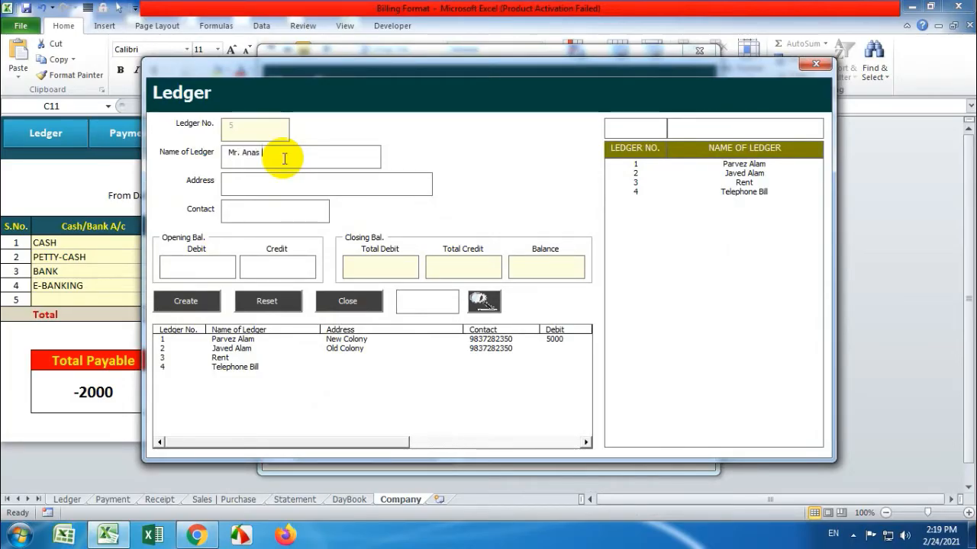
click(262, 183)
text(Almo)
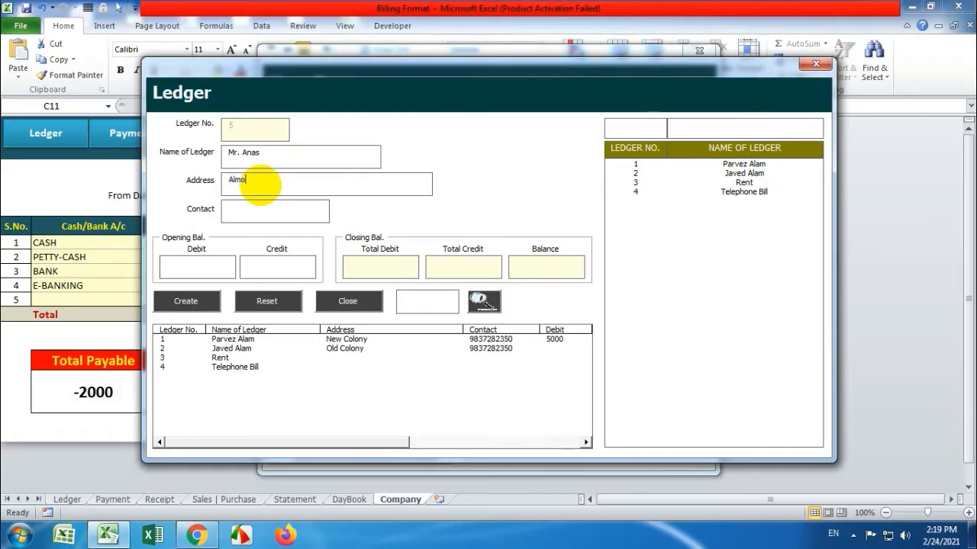
text(ra)
click(261, 204)
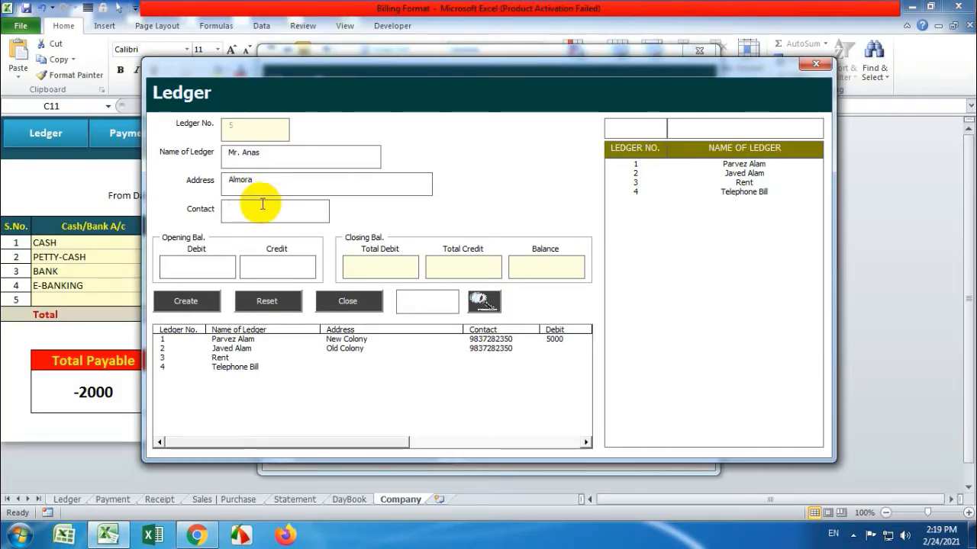
text(32165498)
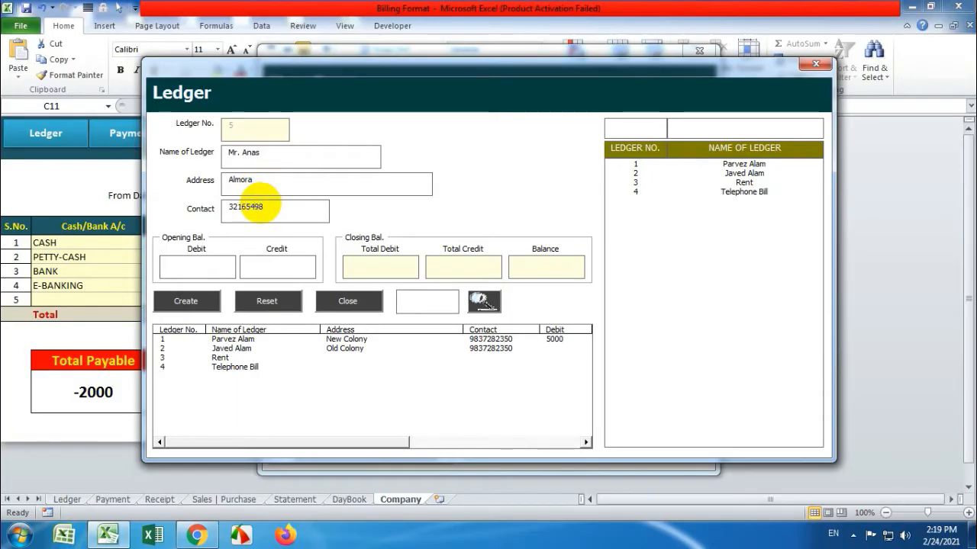
click(215, 301)
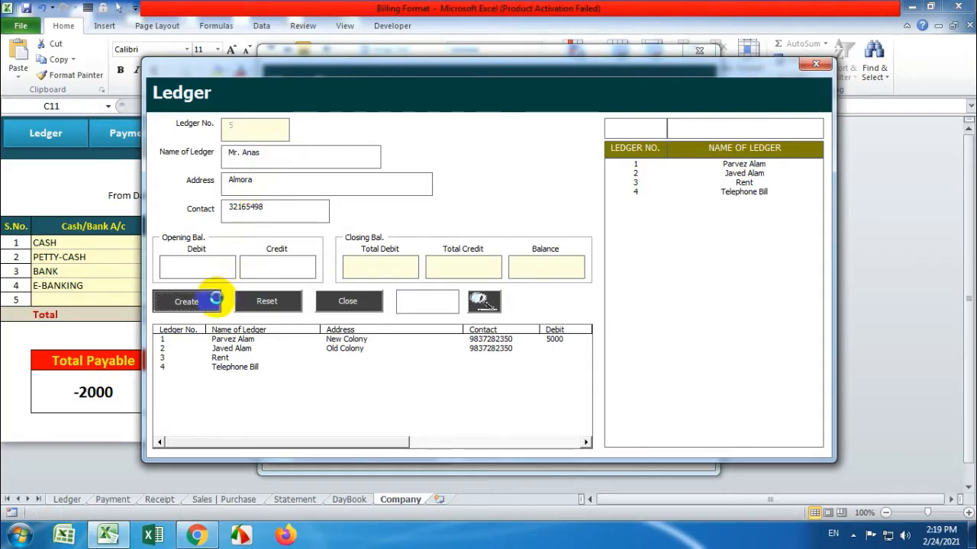
click(511, 310)
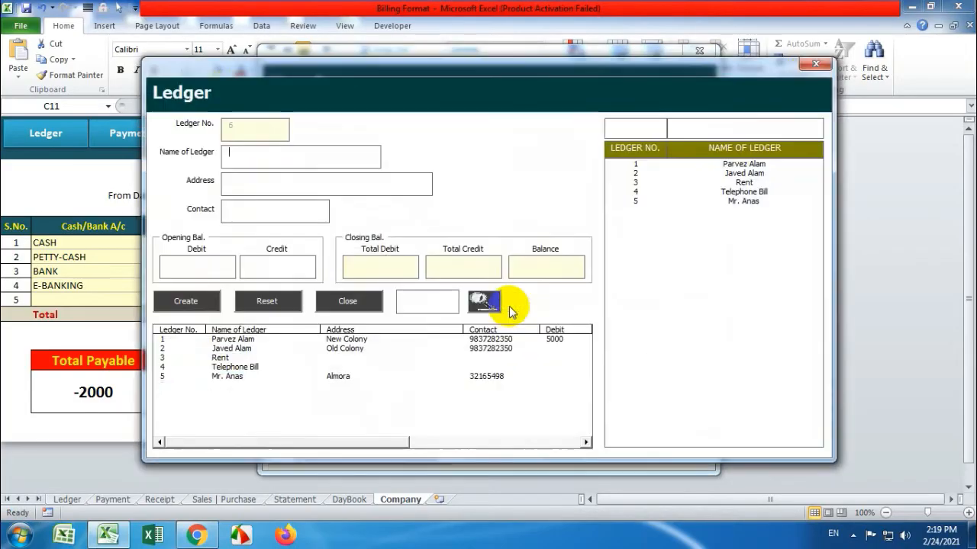
click(824, 66)
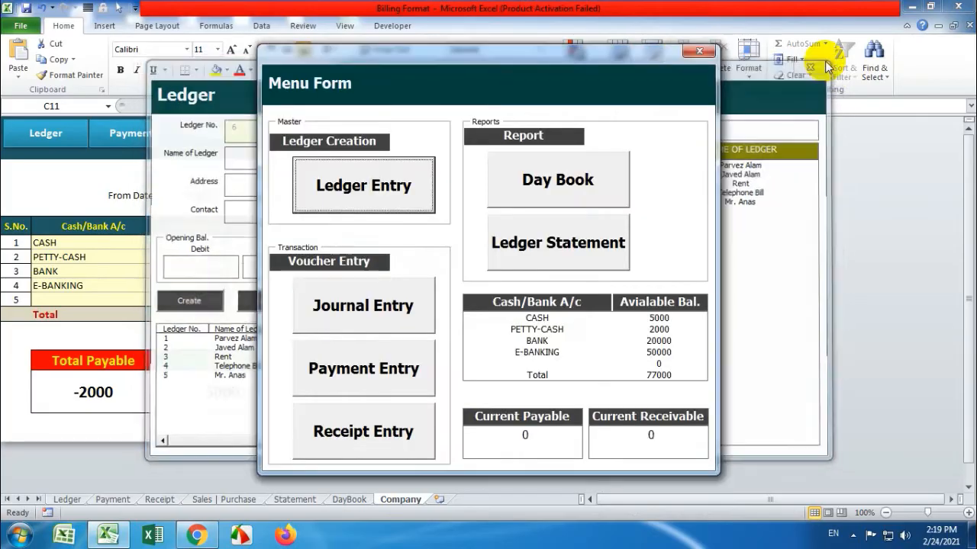
Record a 1500 journal credit to Rent with a rent narration
click(385, 307)
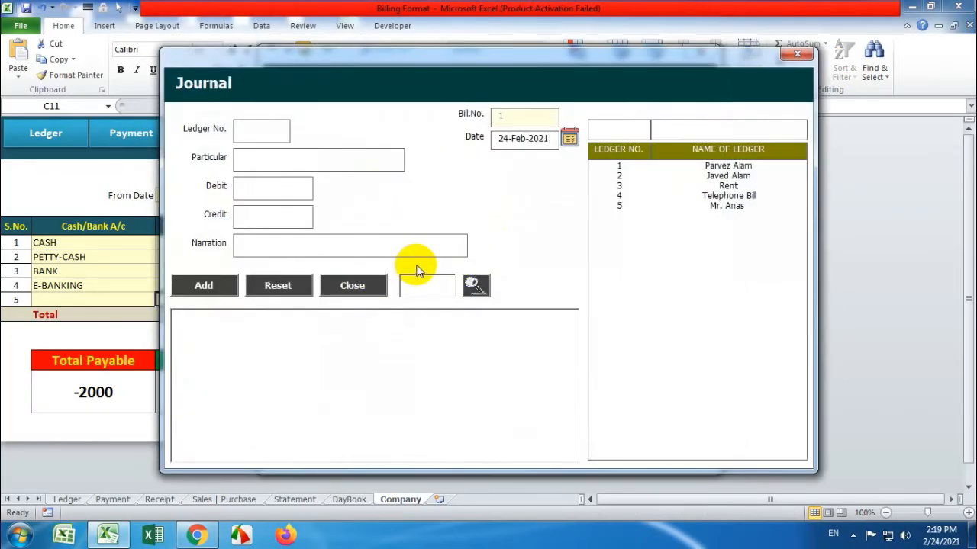
click(690, 166)
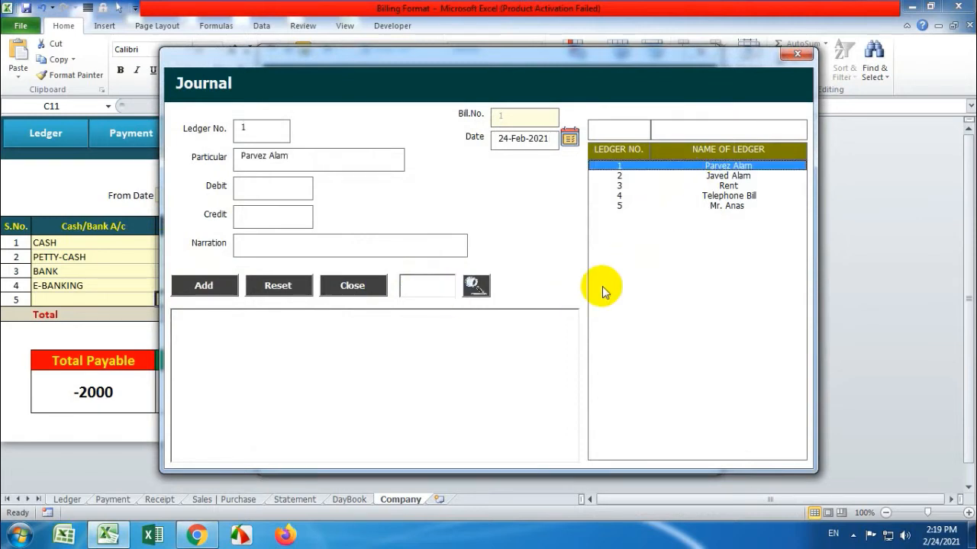
click(724, 177)
click(723, 187)
click(723, 206)
click(724, 195)
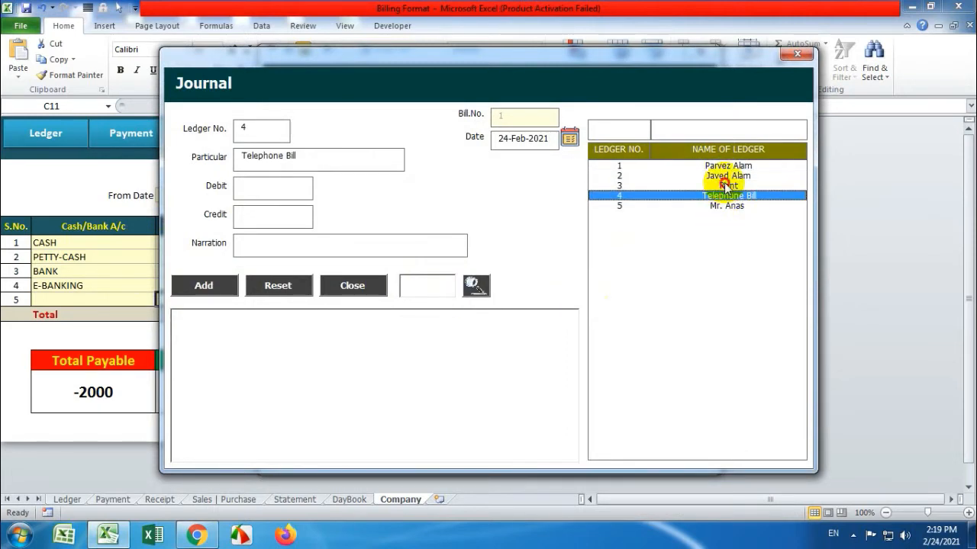
click(723, 185)
click(723, 176)
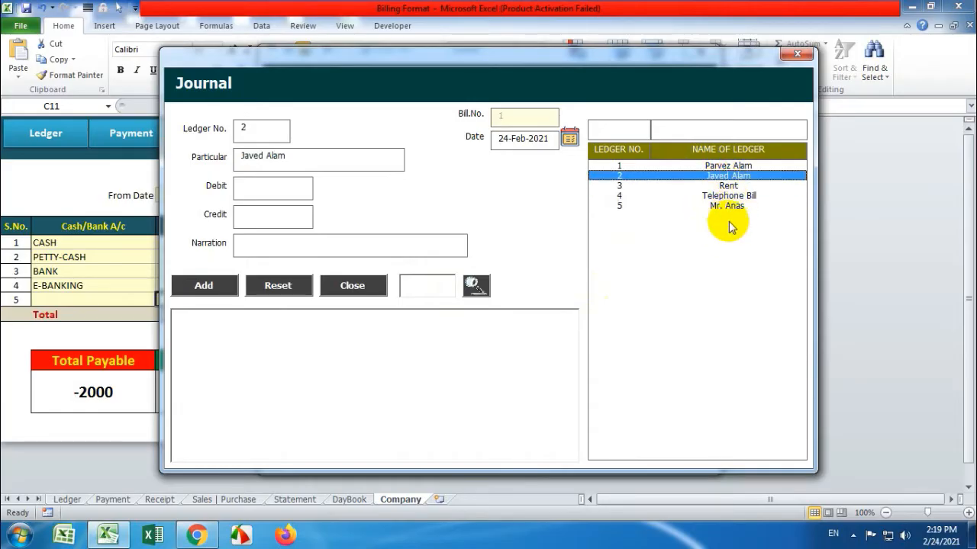
click(694, 186)
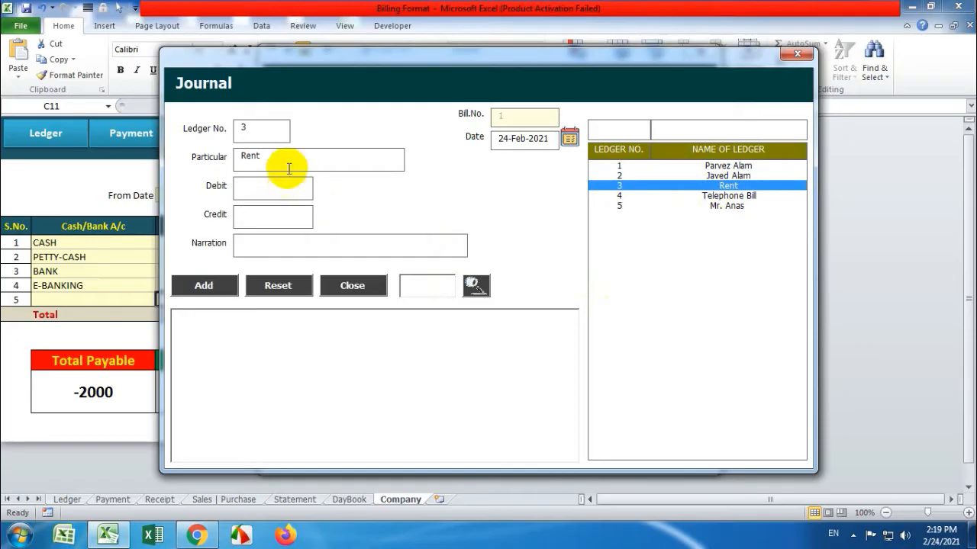
text(1500)
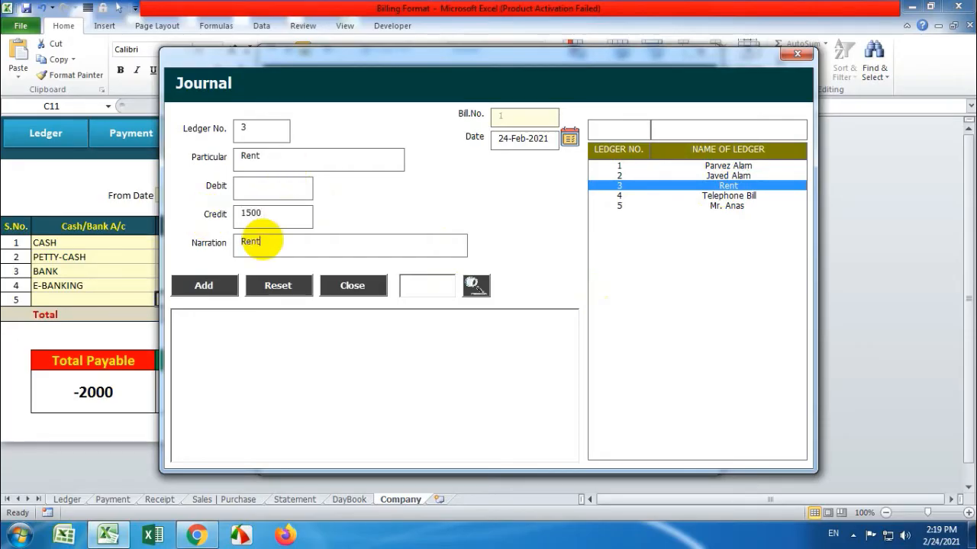
click(259, 241)
text(Rent Of The Month Feb-21)
click(203, 290)
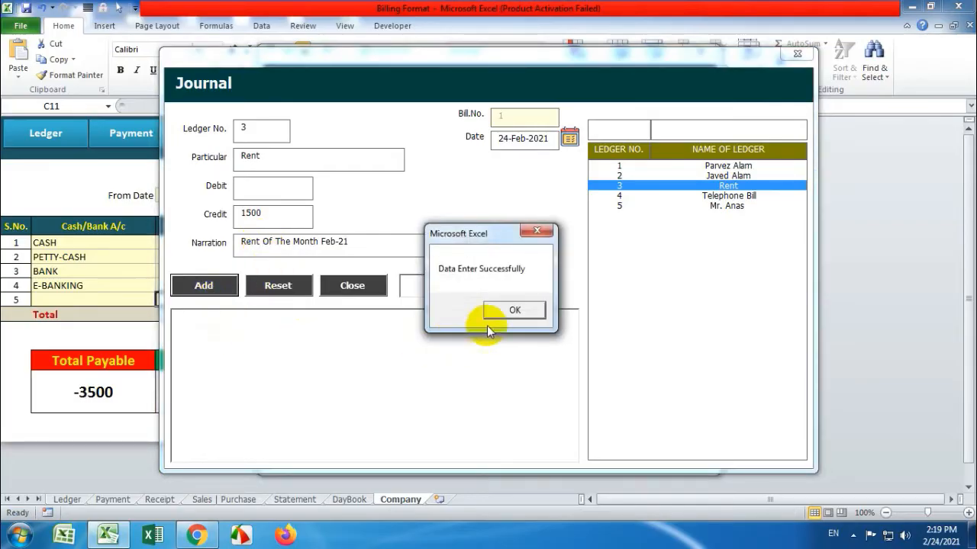
click(497, 311)
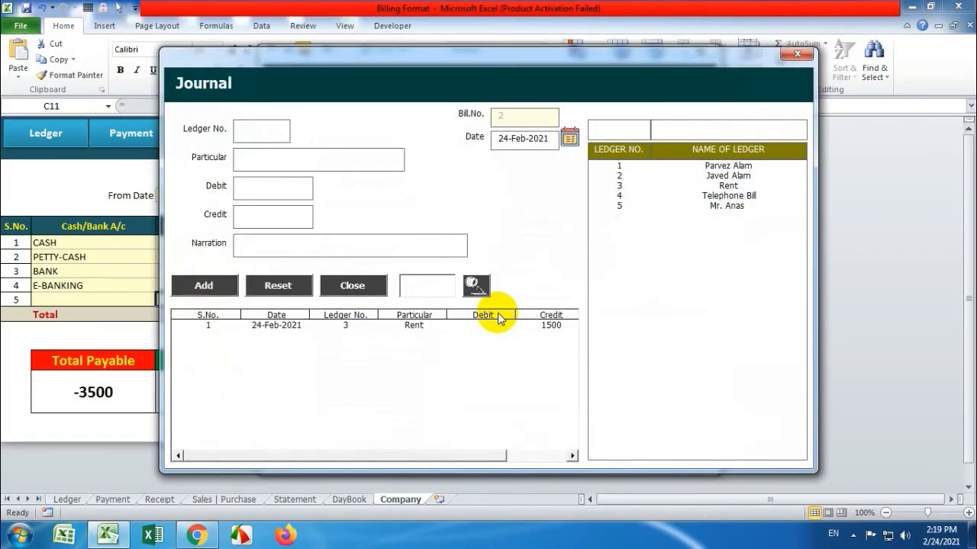
Record a 1250 journal credit to Telephone Bill with narration Feb-21
double_click(721, 197)
click(268, 187)
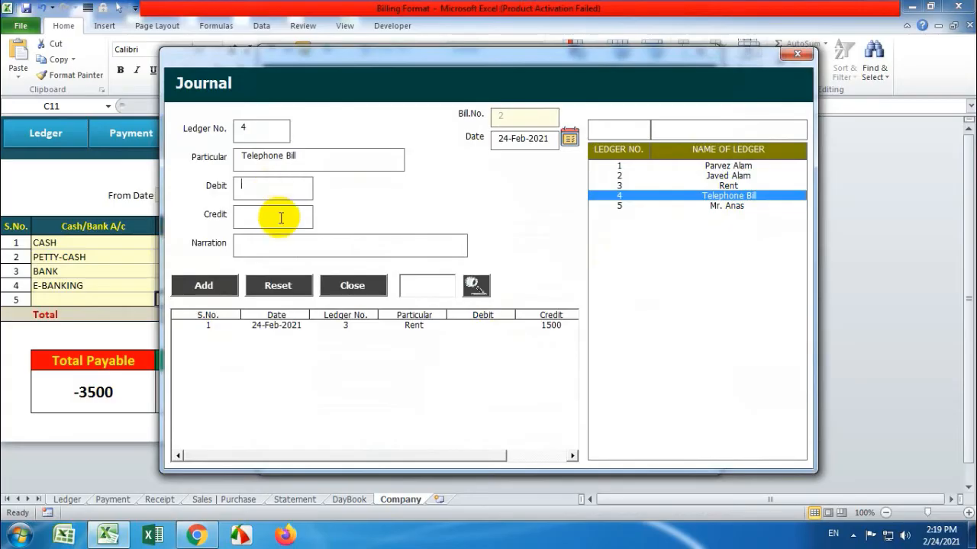
click(281, 218)
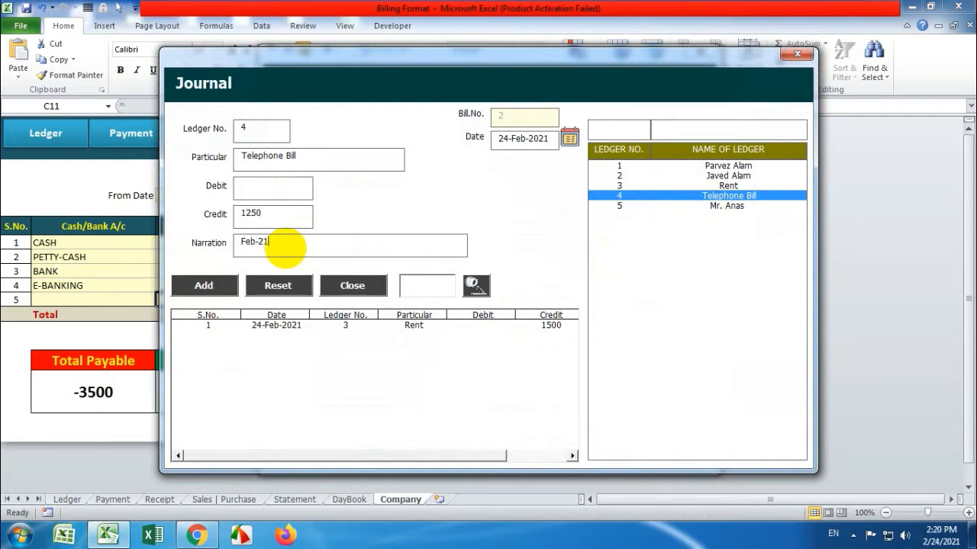
click(219, 285)
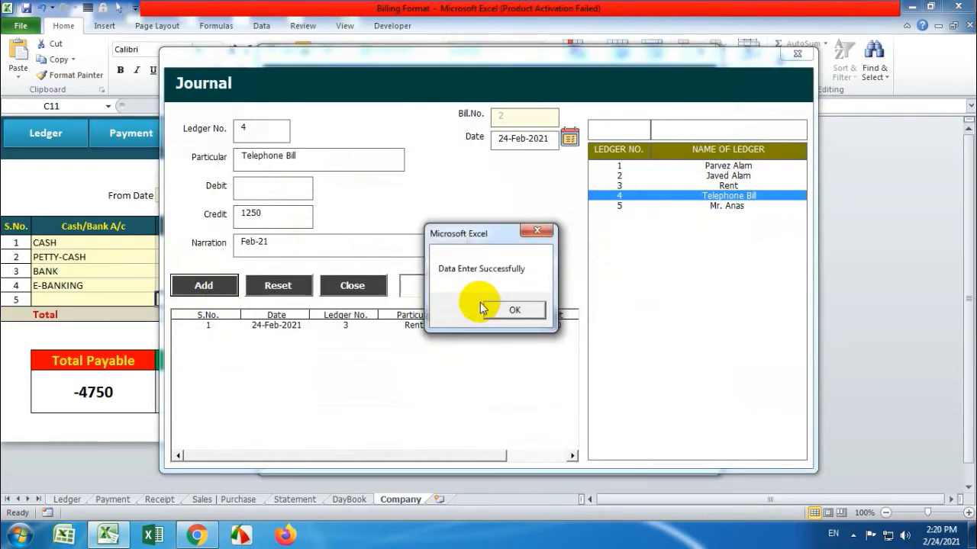
click(505, 311)
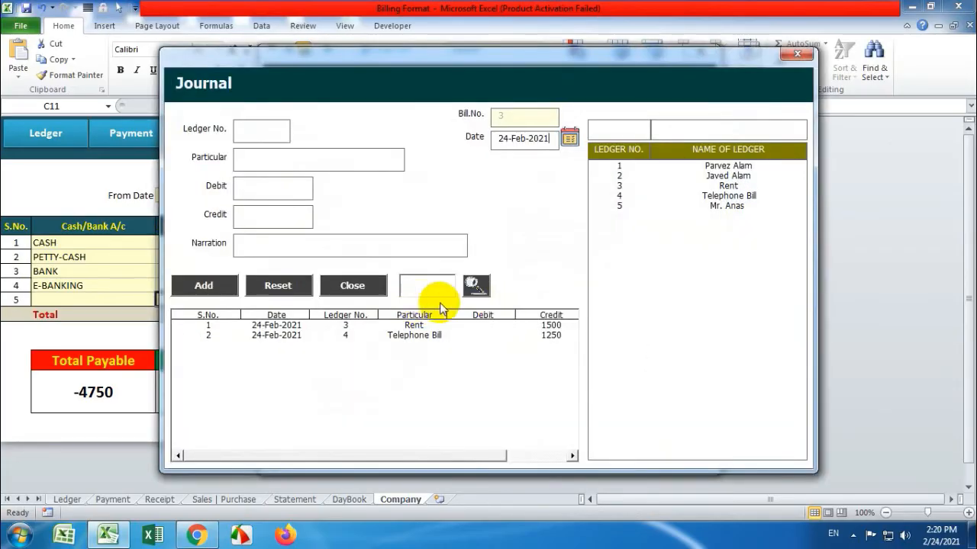
Close the Journal and Menu forms and review the saved ledger rows on the Ledger sheet
click(797, 53)
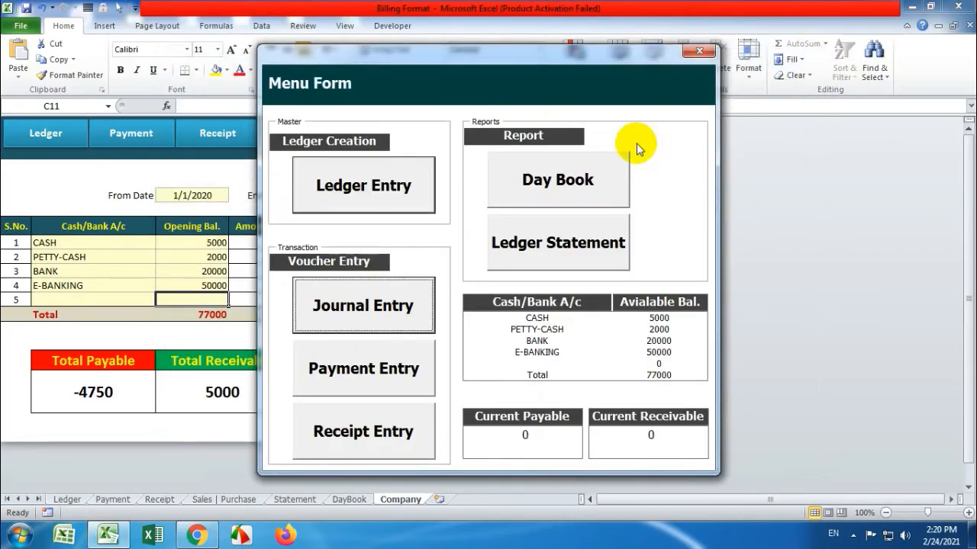
click(697, 60)
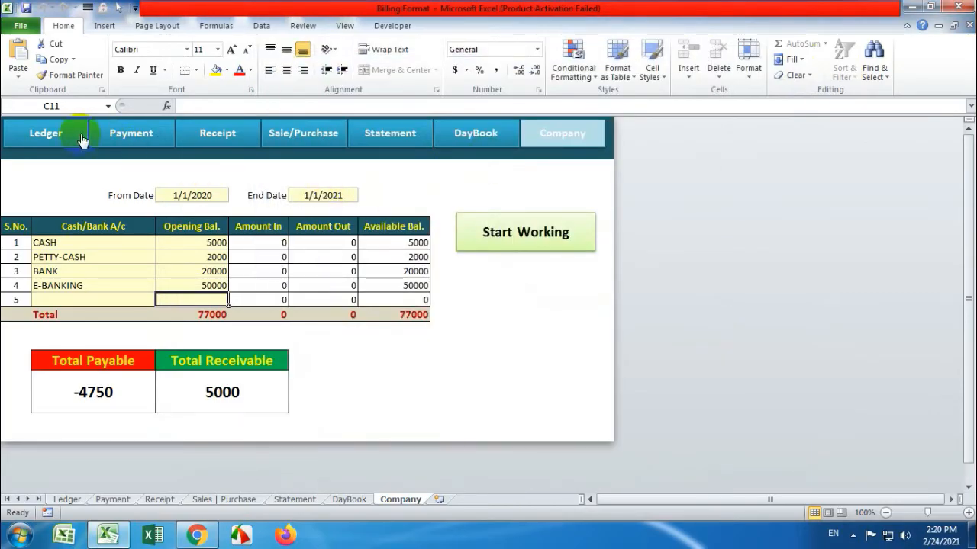
click(81, 136)
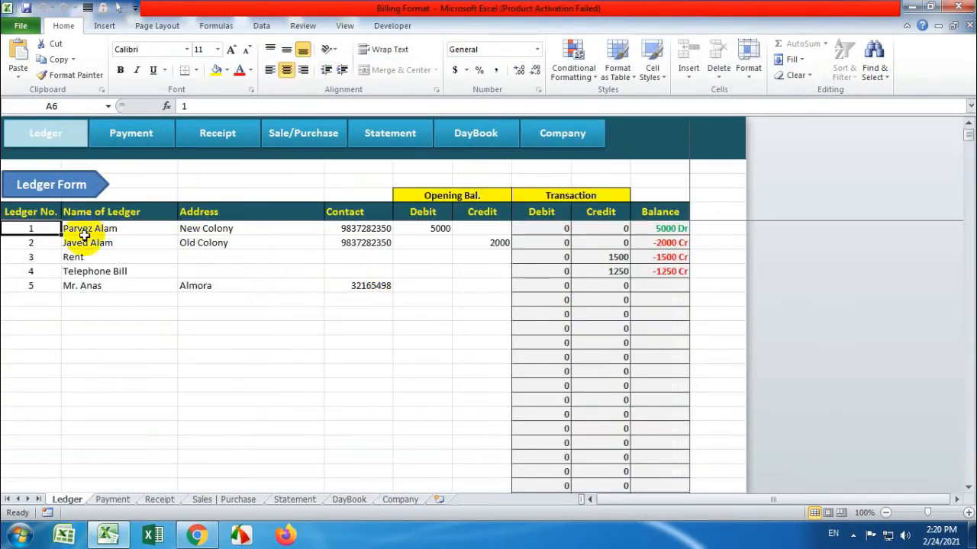
drag(81, 228, 430, 228)
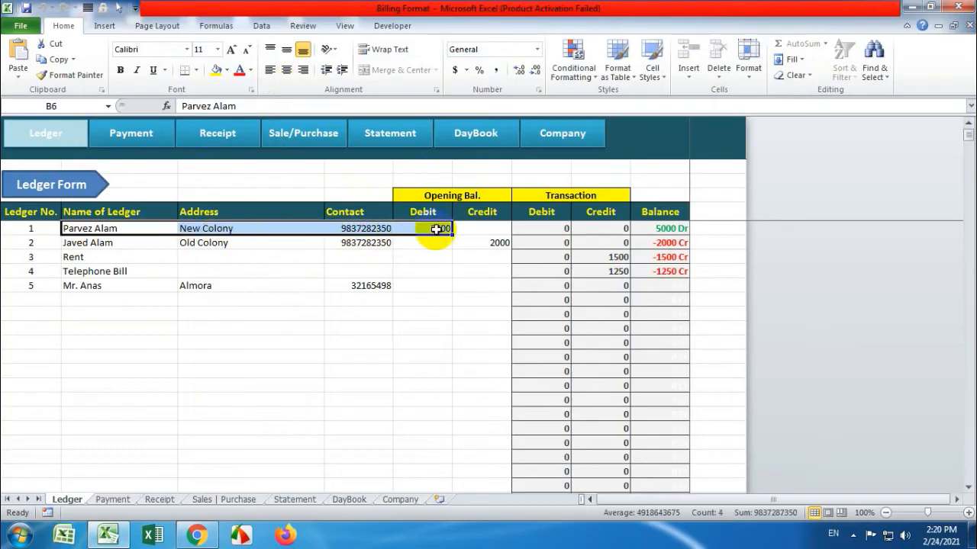
click(430, 227)
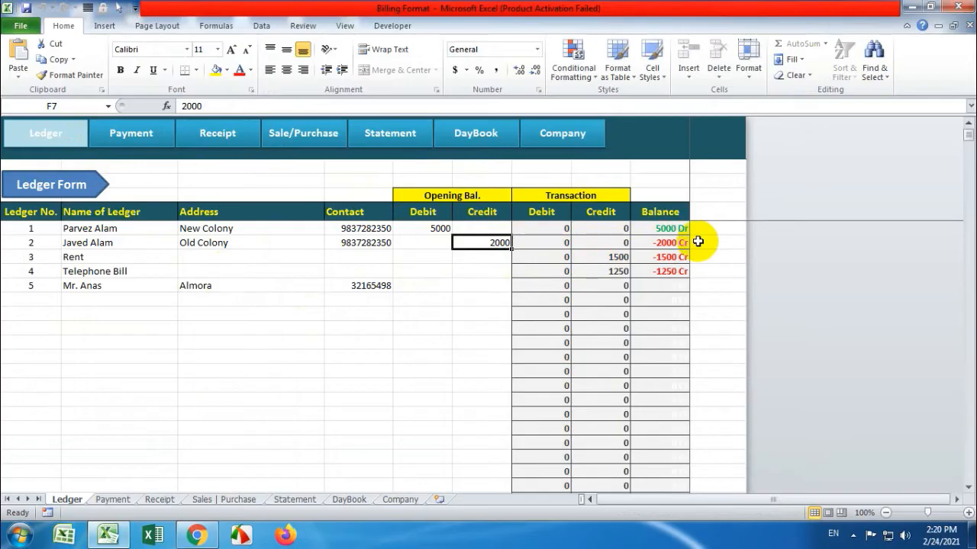
drag(33, 244, 466, 246)
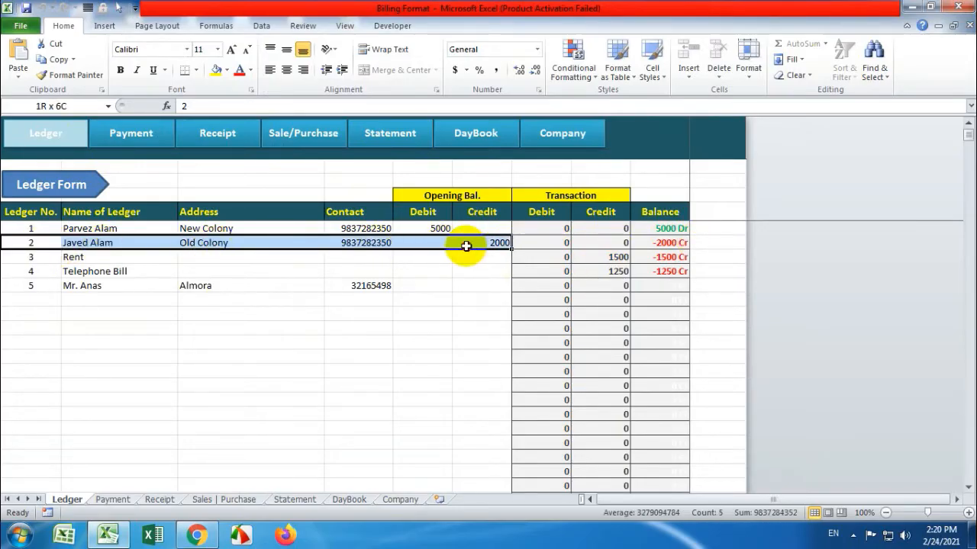
click(96, 256)
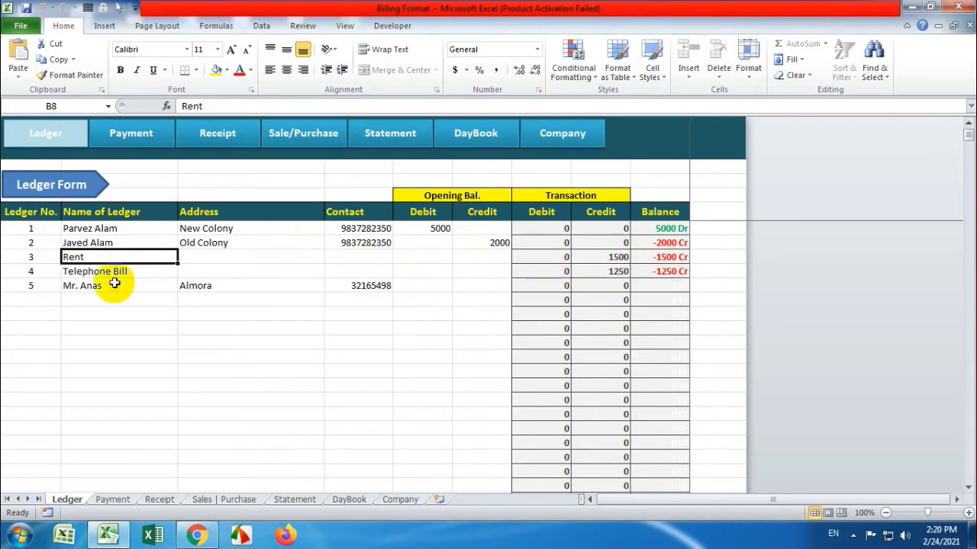
Return to the Company summary sheet and bring up the Menu Form
click(557, 134)
click(131, 139)
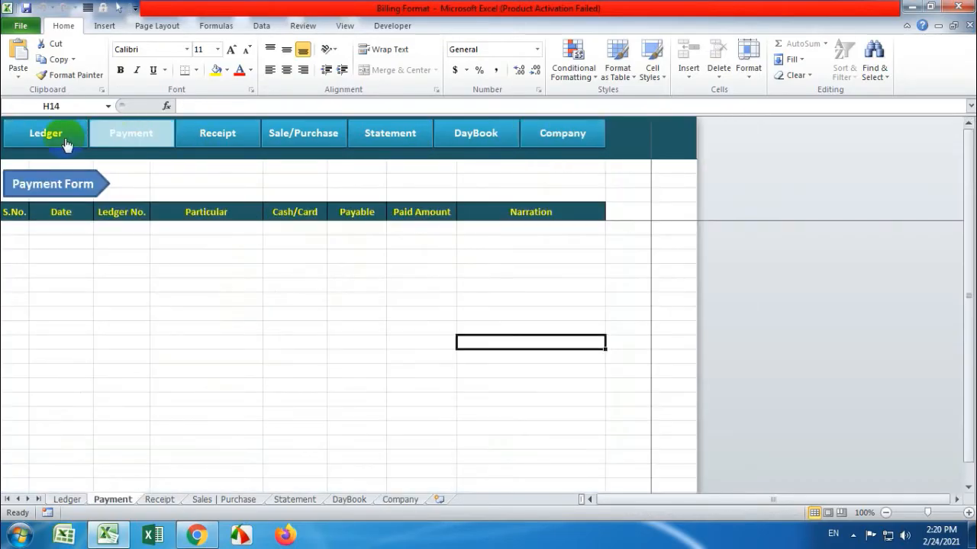
click(561, 139)
click(496, 238)
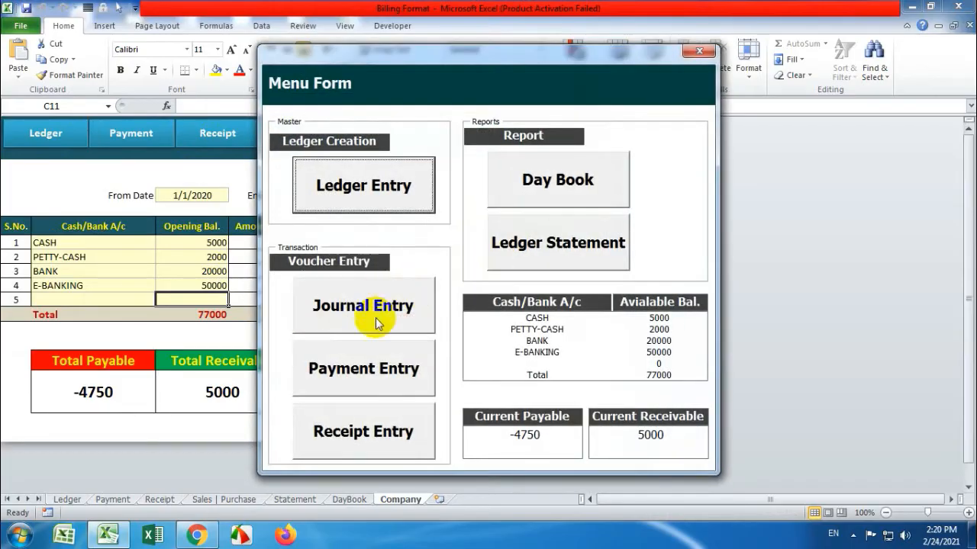
Open the Payment form for ledger 2 with E-BANKING as the payment mode
click(376, 370)
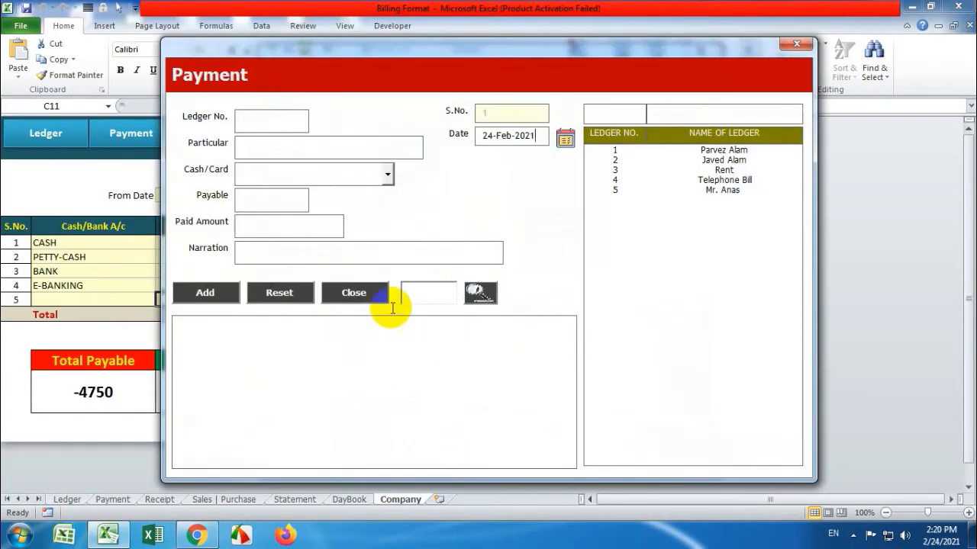
click(677, 153)
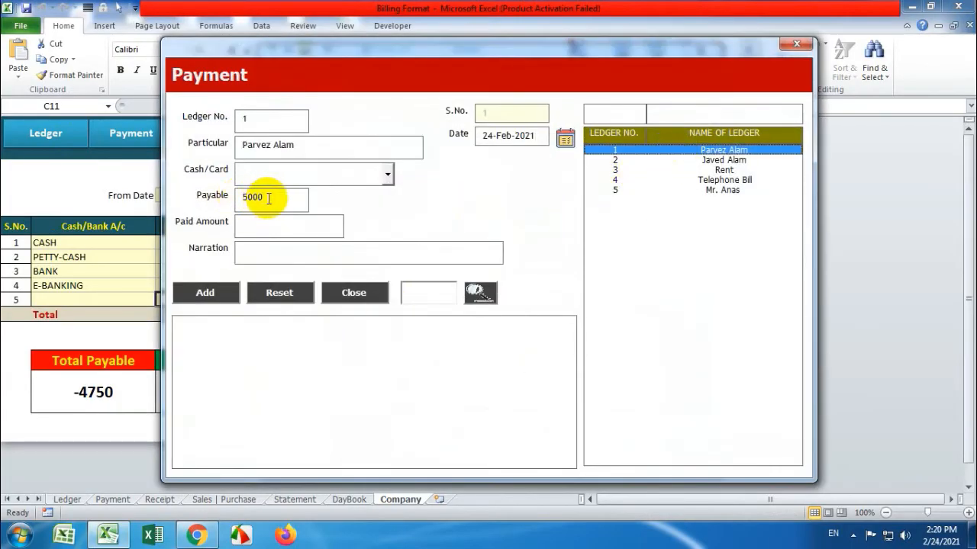
drag(255, 197, 237, 198)
click(731, 160)
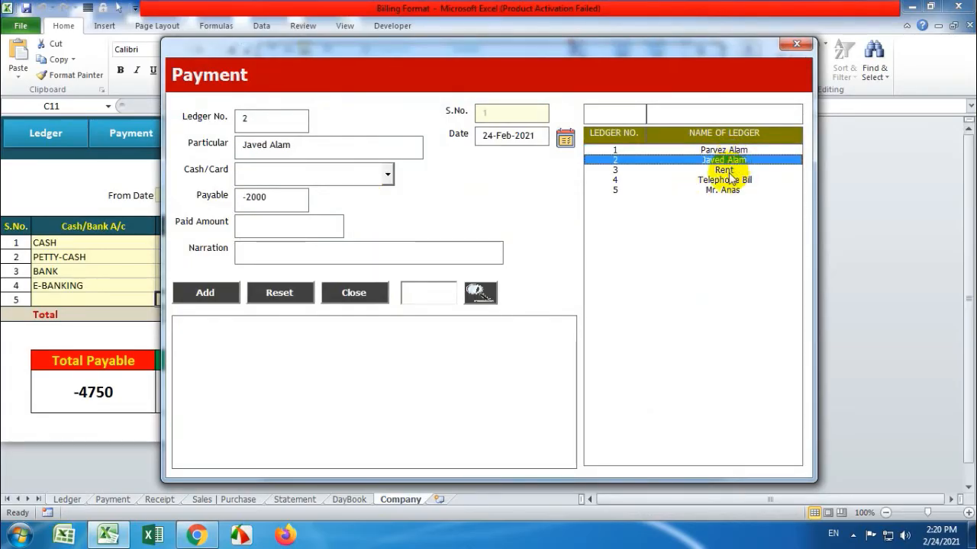
click(721, 169)
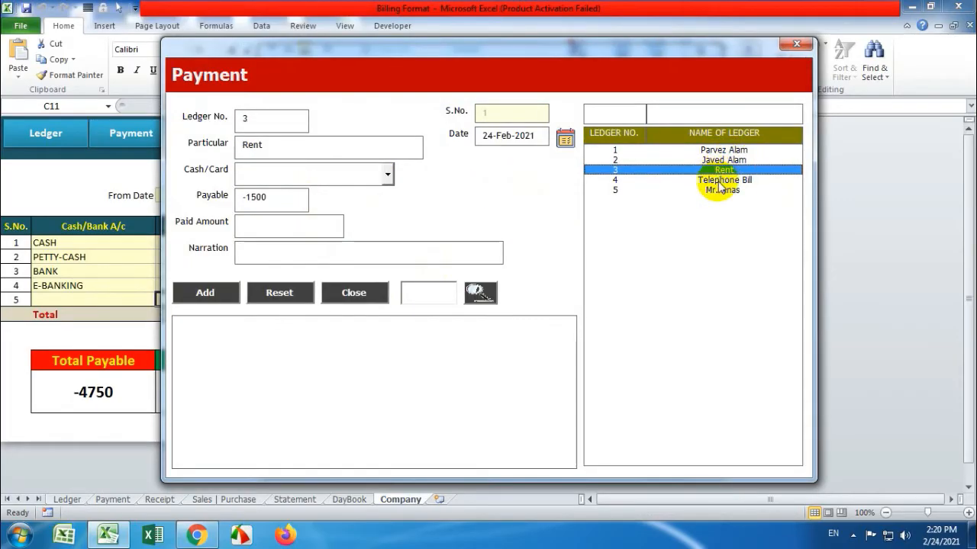
click(718, 180)
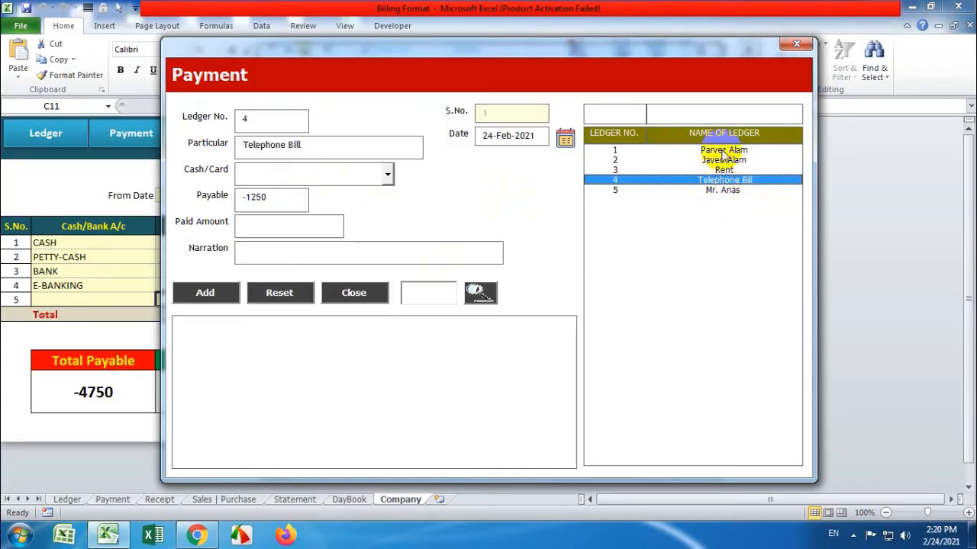
click(721, 151)
click(721, 160)
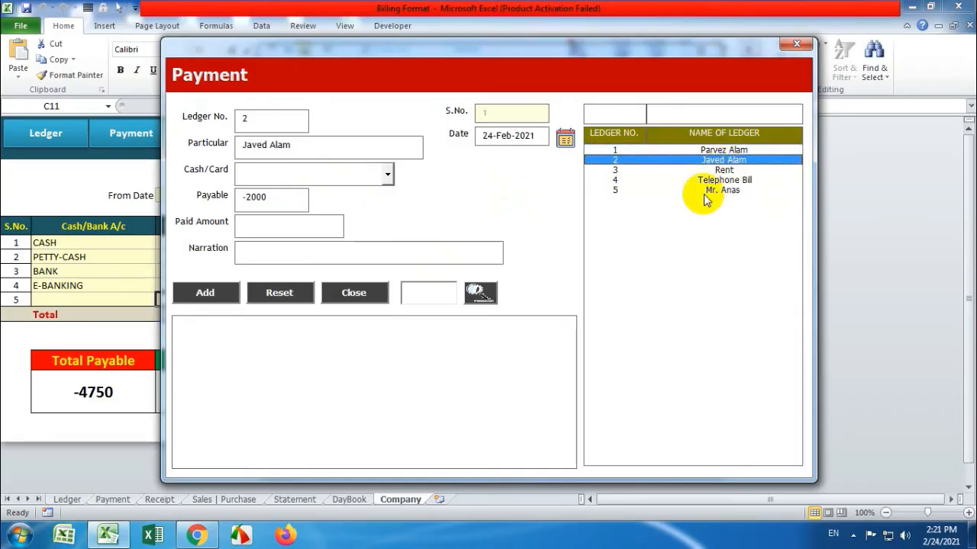
click(389, 176)
click(379, 191)
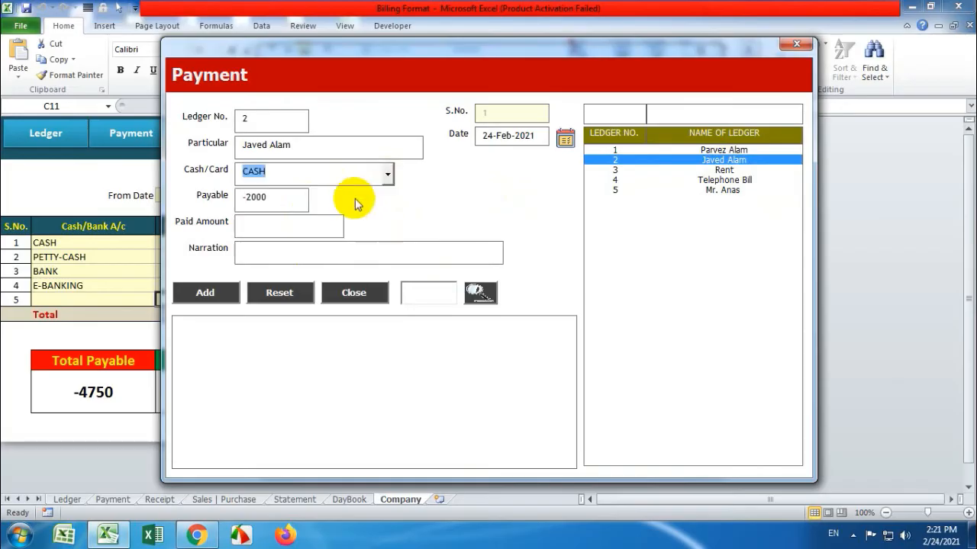
click(385, 177)
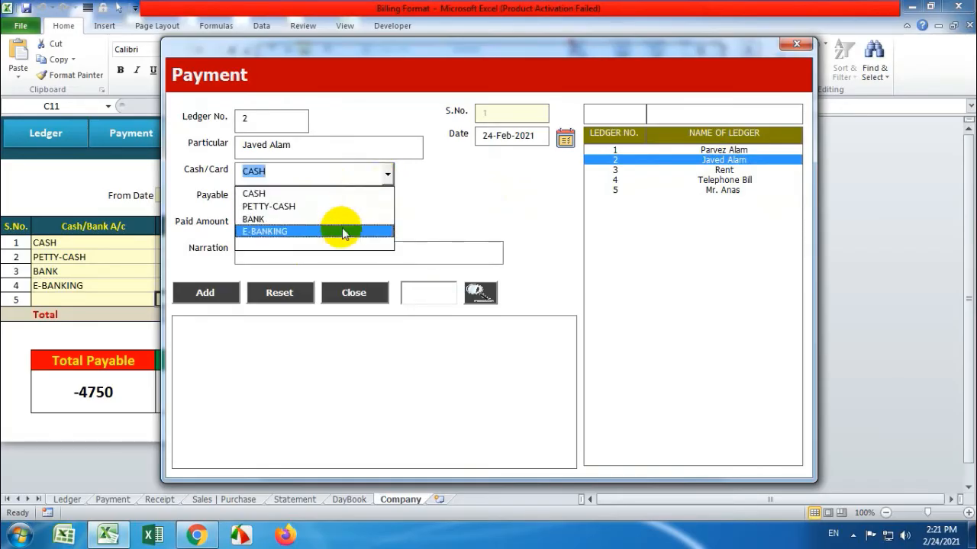
click(342, 228)
Pay 2000 with a reference-number narration and save the entry
click(313, 221)
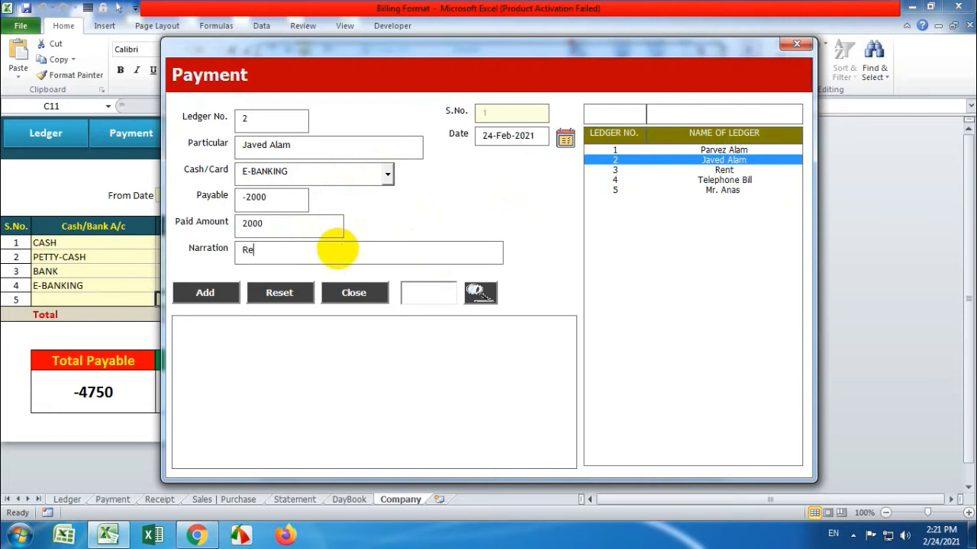
click(336, 248)
text(Ref#3216456)
click(206, 293)
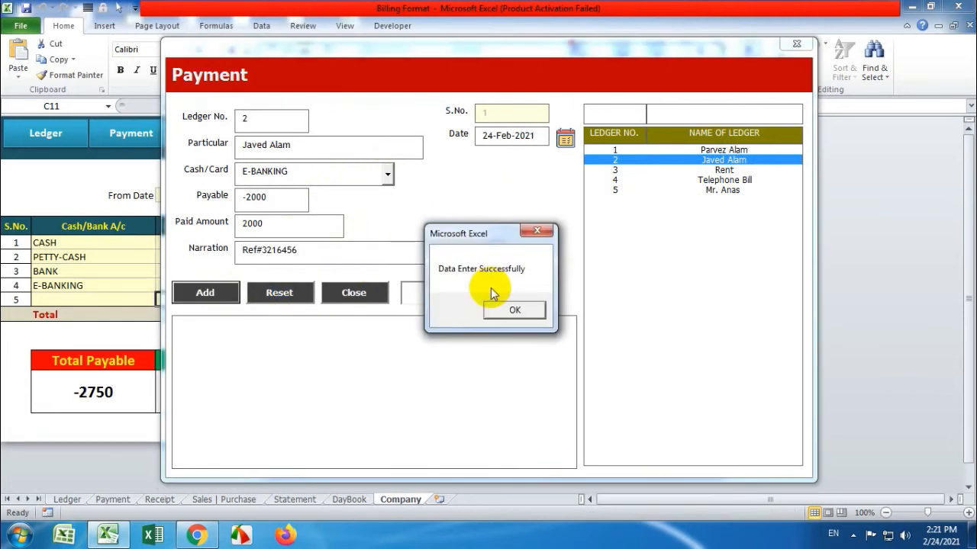
click(498, 309)
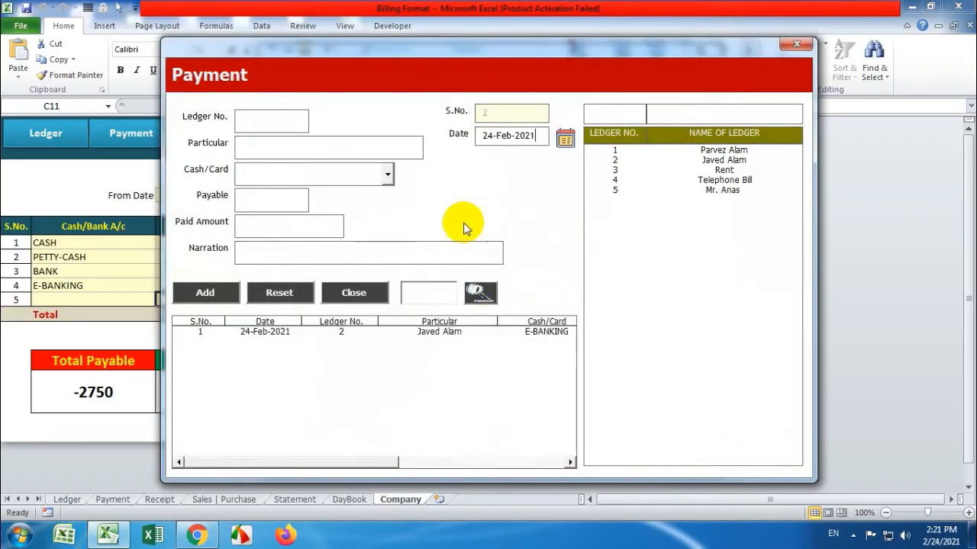
Record a BANK payment against the Rent ledger
click(725, 169)
click(388, 174)
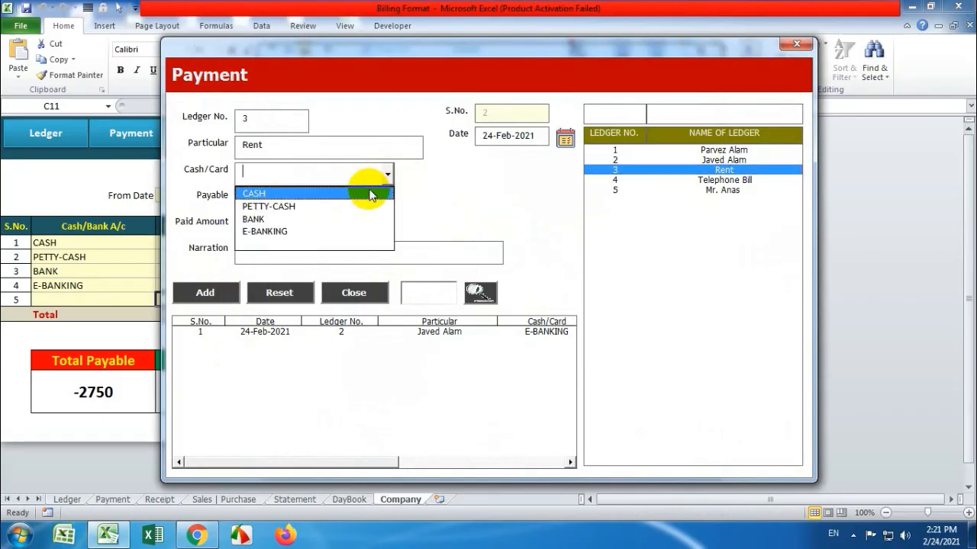
click(359, 220)
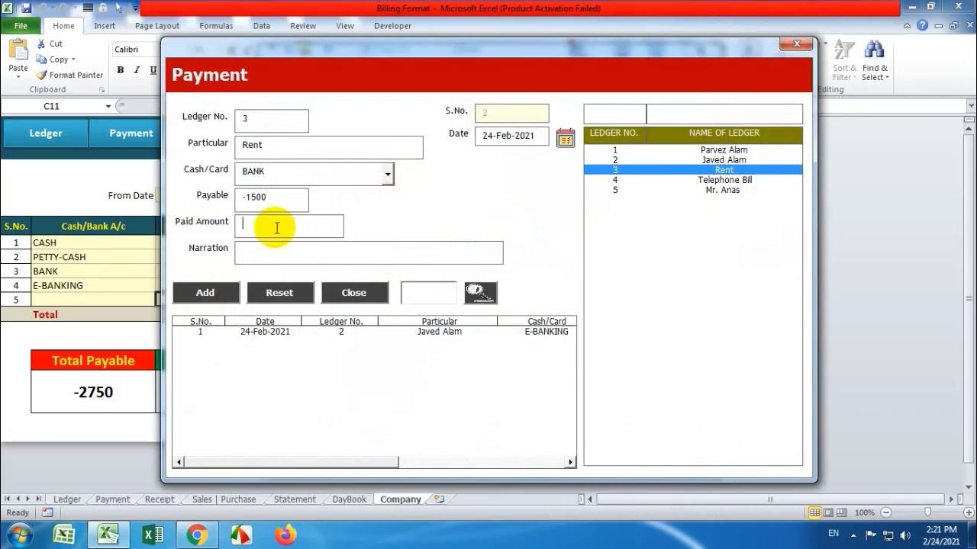
click(206, 296)
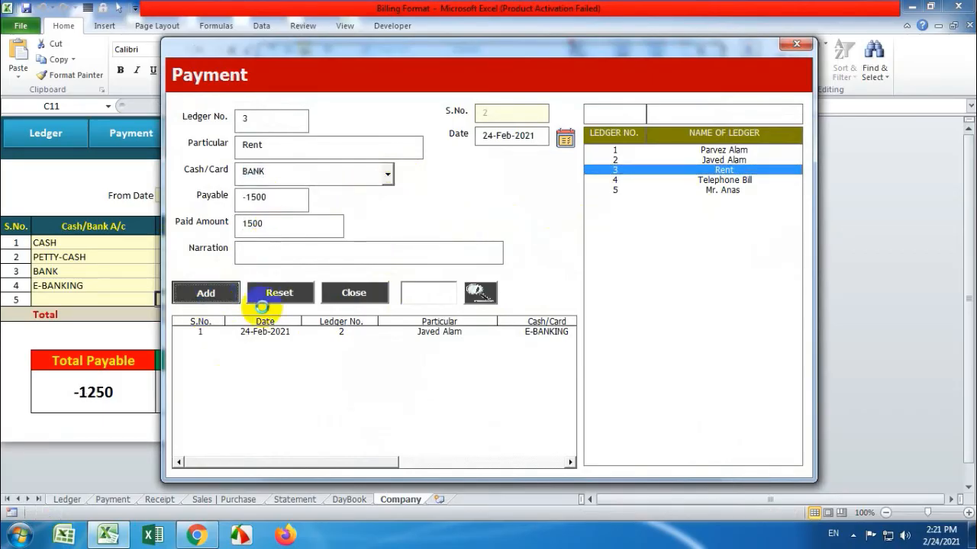
click(513, 309)
Record a 1250 BANK payment against the Telephone Bill ledger
click(668, 181)
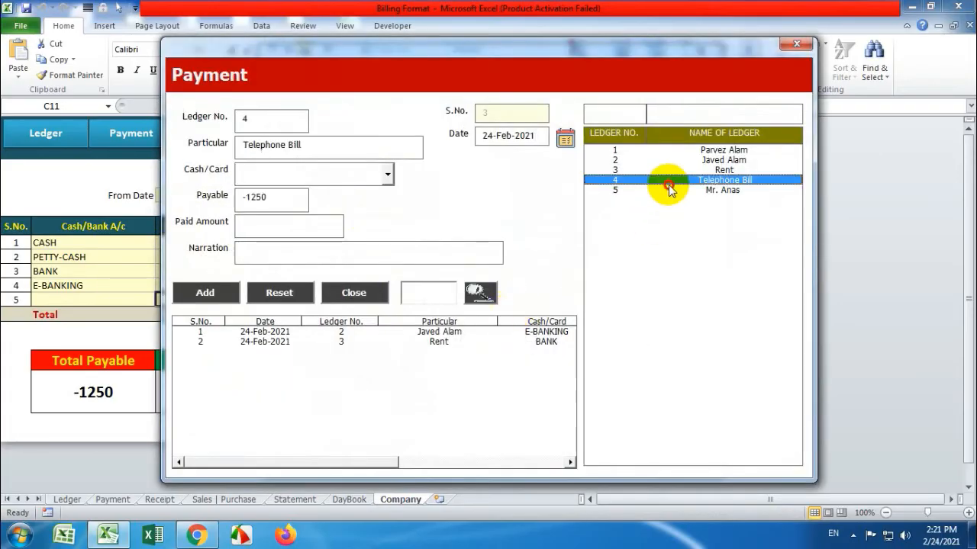
click(279, 221)
text(1250)
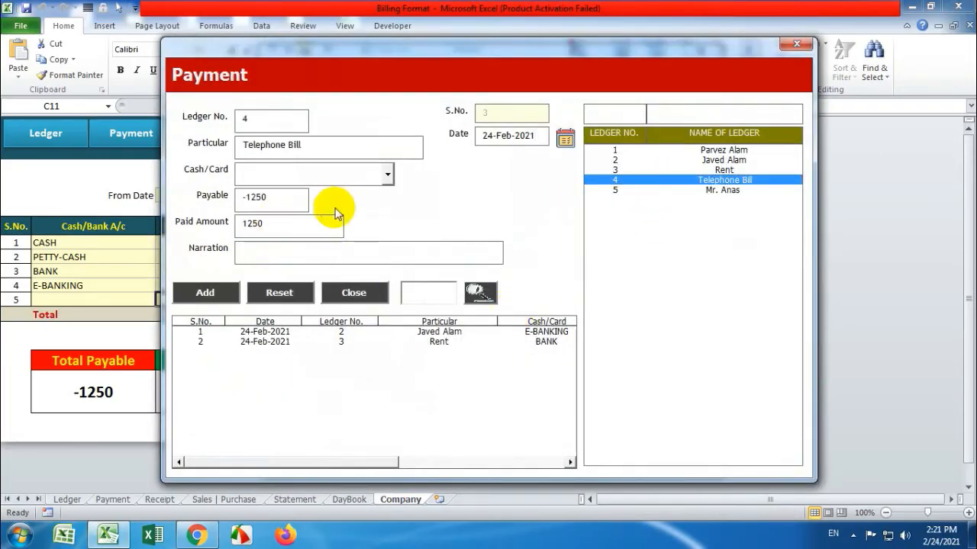
click(388, 175)
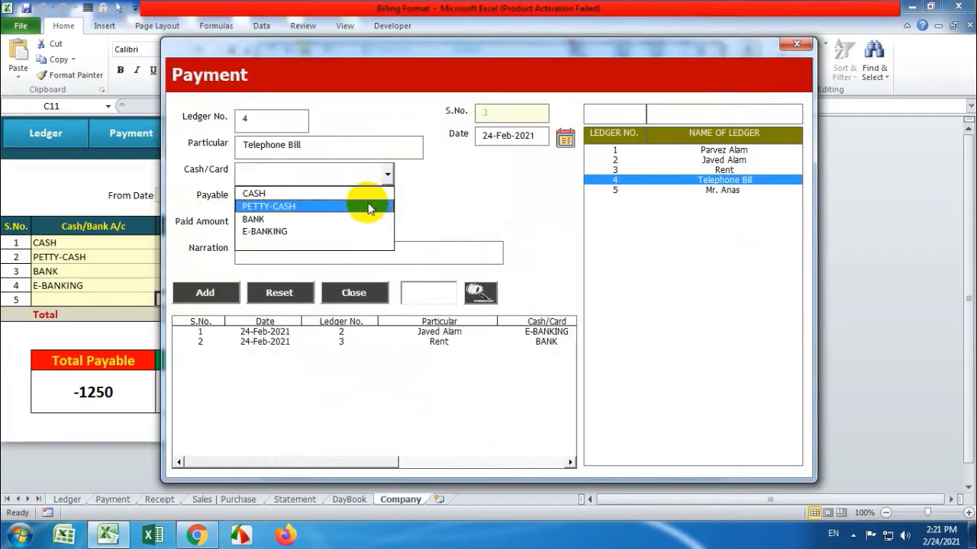
click(366, 219)
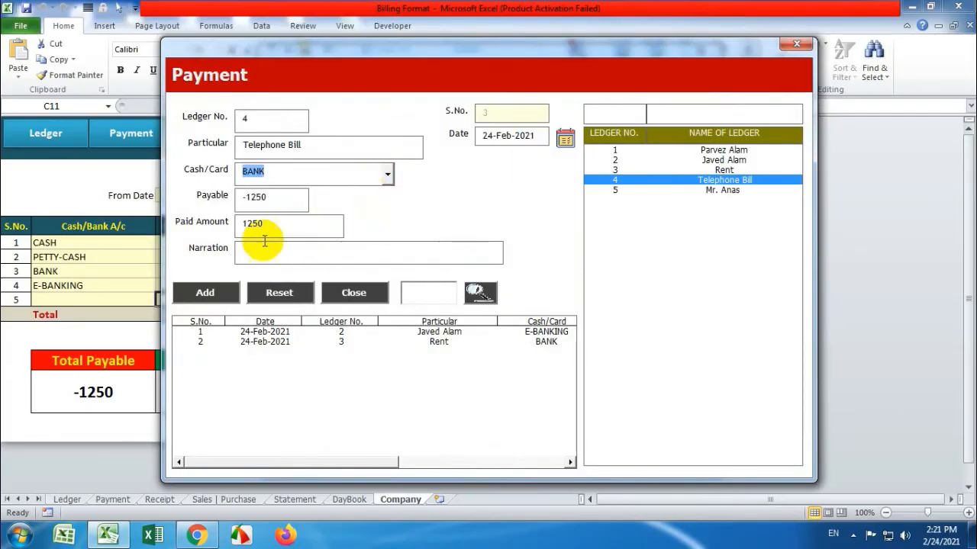
click(187, 294)
click(519, 307)
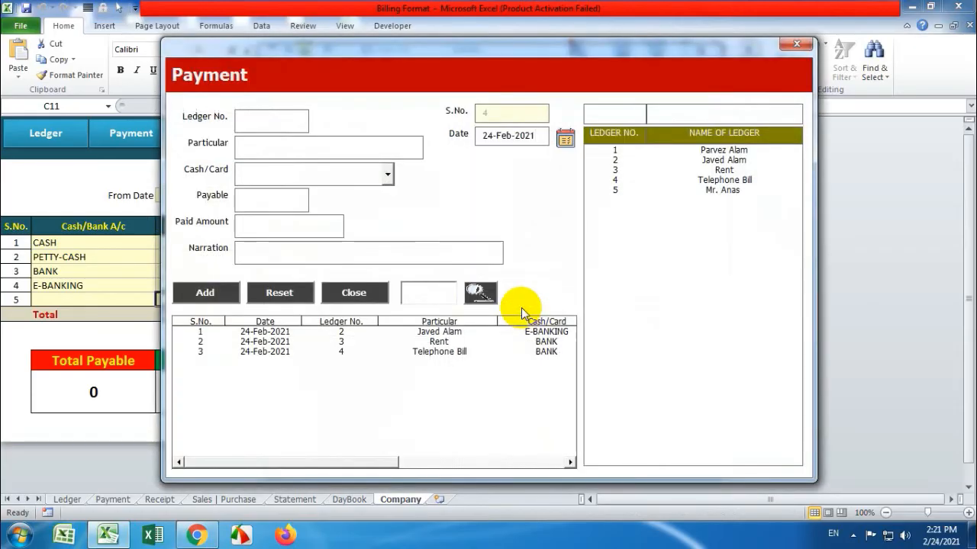
Check each ledger's remaining payable, then close the Payment form
click(701, 161)
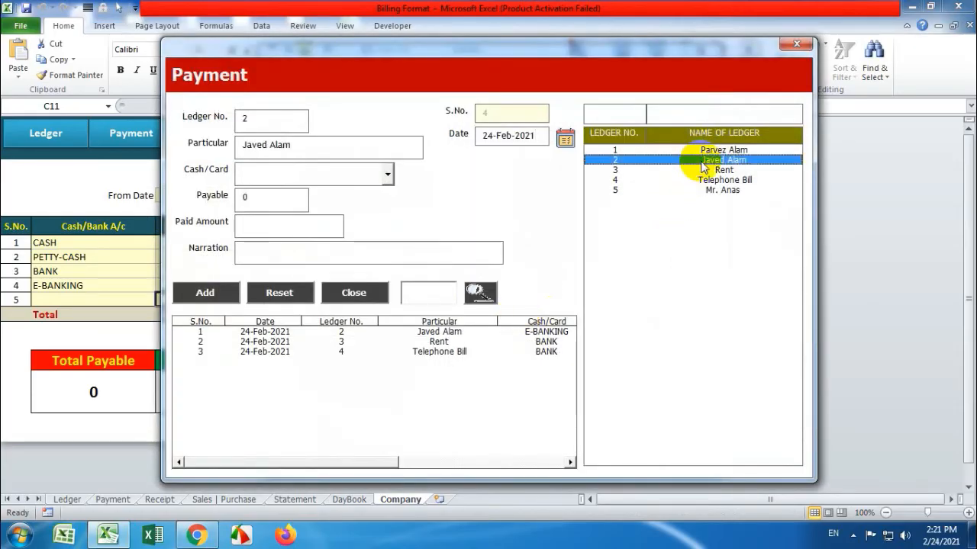
click(701, 170)
click(702, 180)
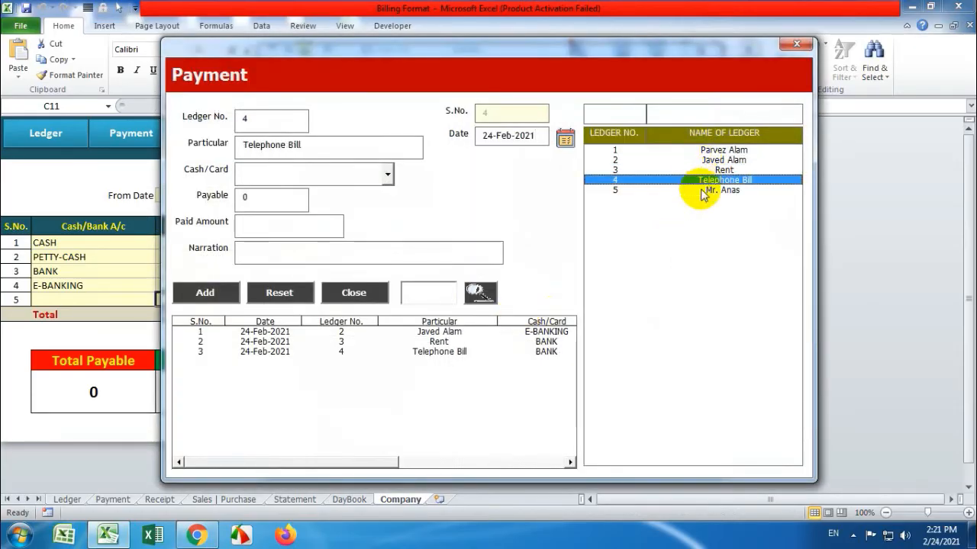
click(703, 190)
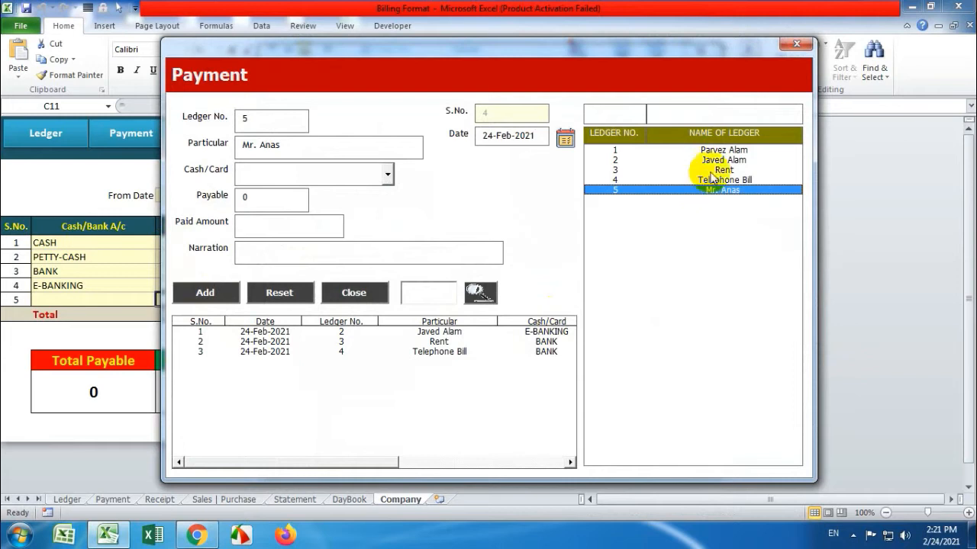
click(714, 160)
click(717, 150)
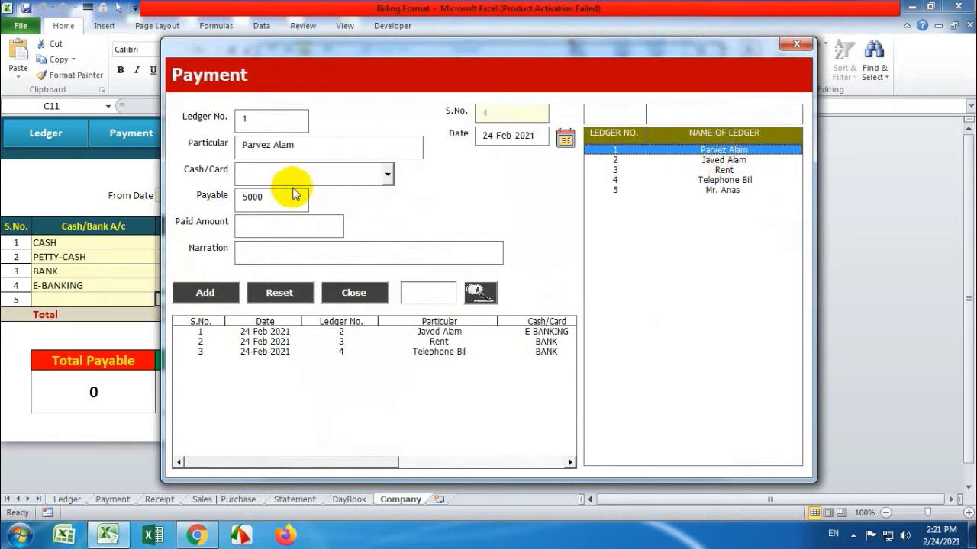
drag(276, 200, 244, 197)
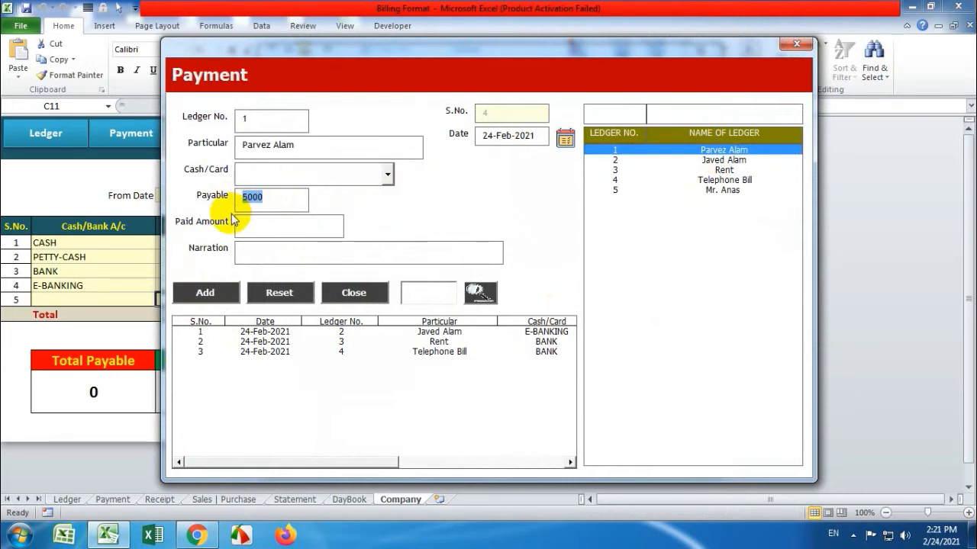
click(782, 46)
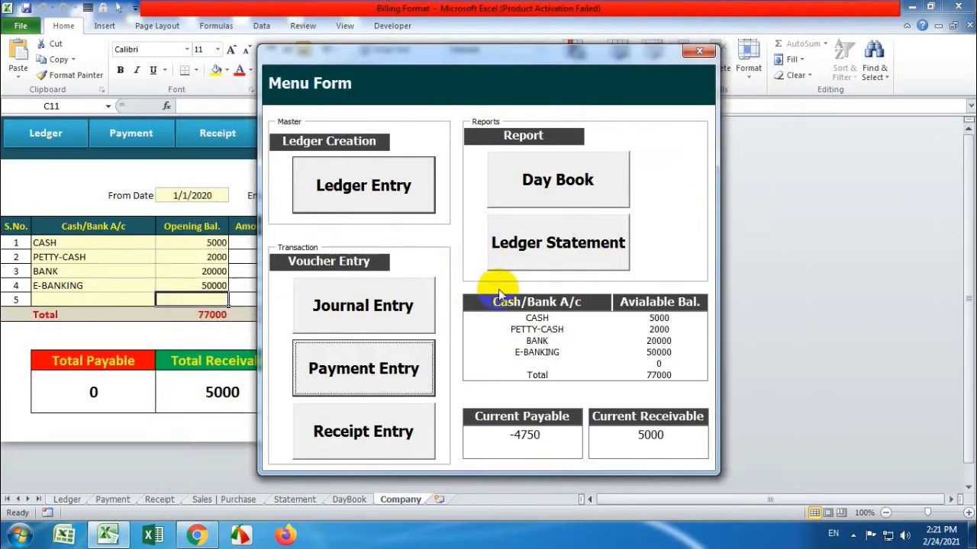
Receive 2000 in CASH from ledger 1, confirm 3000 still receivable, and close the Receipt form
click(418, 432)
click(719, 146)
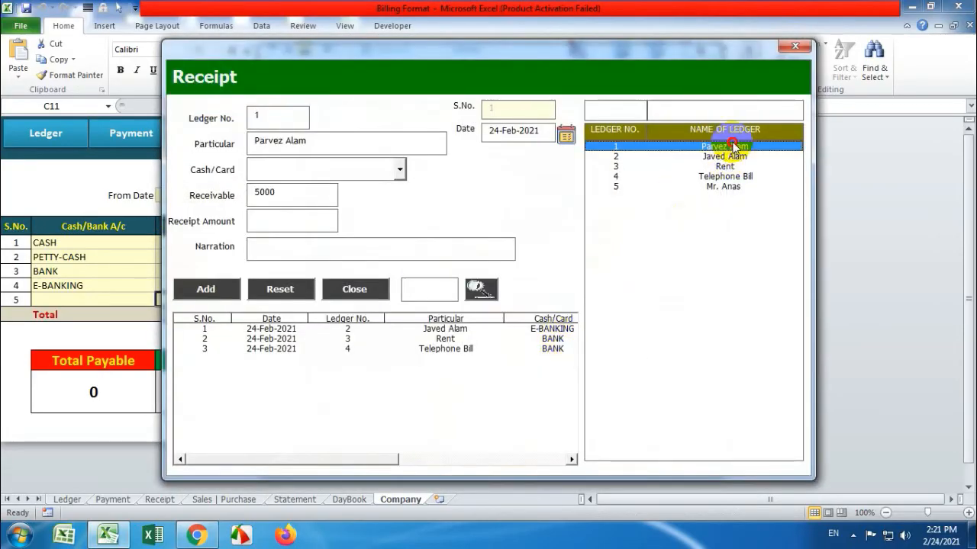
click(399, 171)
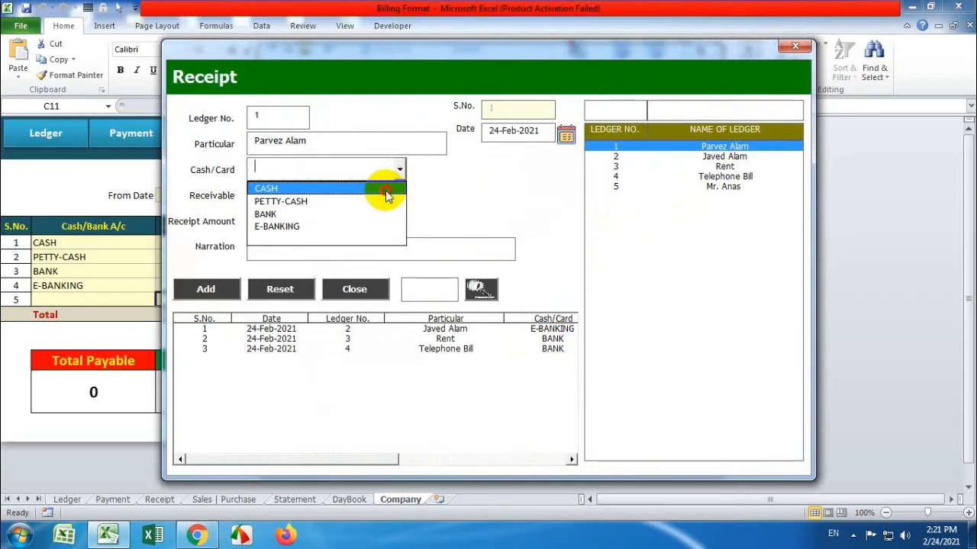
click(386, 189)
click(323, 220)
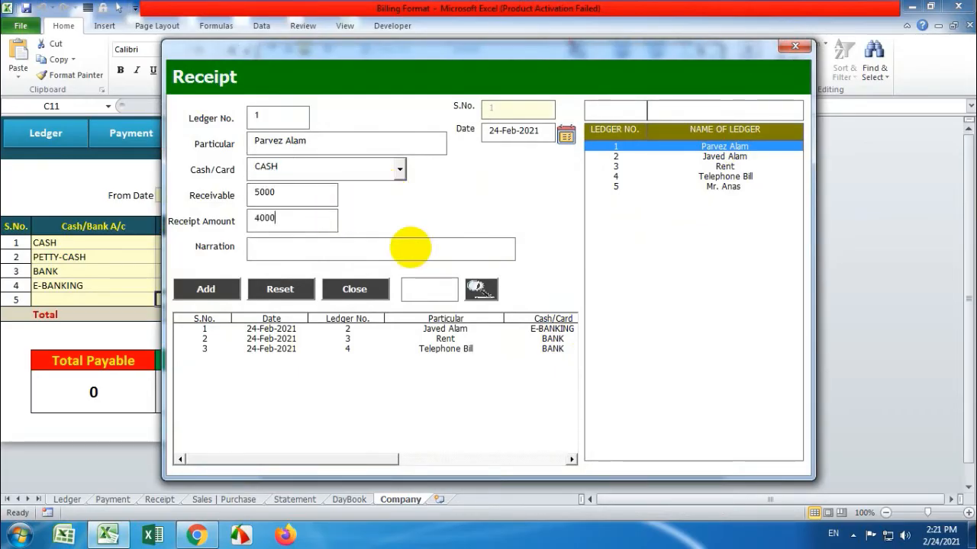
drag(279, 224, 217, 231)
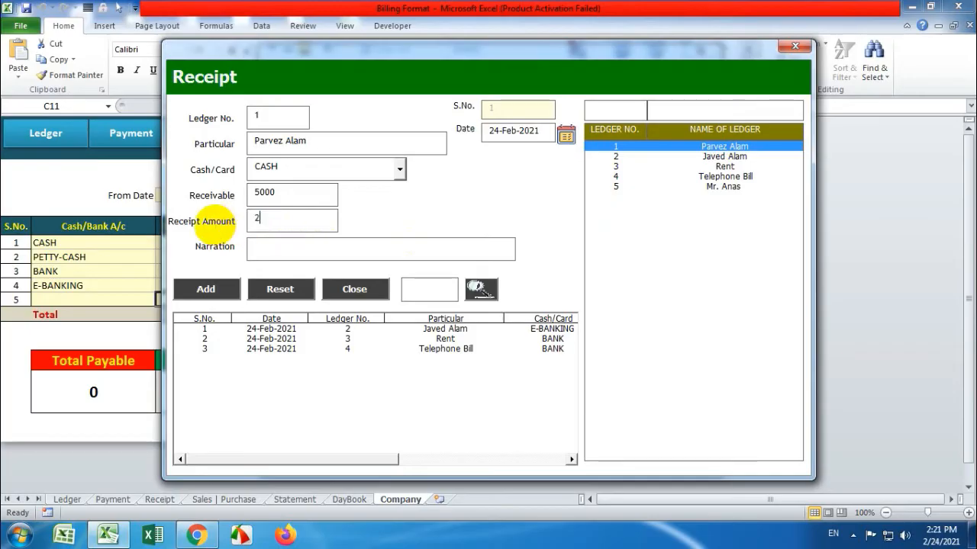
click(209, 290)
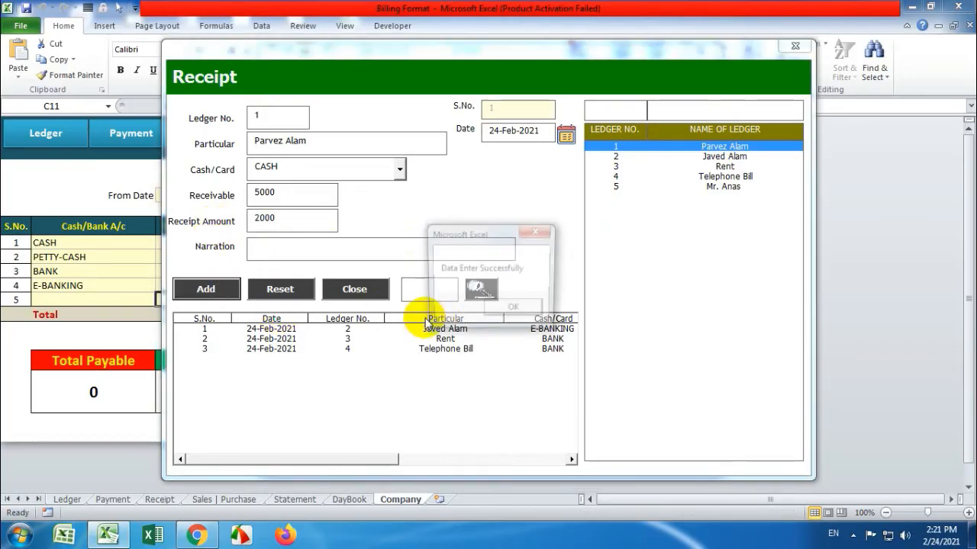
click(492, 311)
click(711, 146)
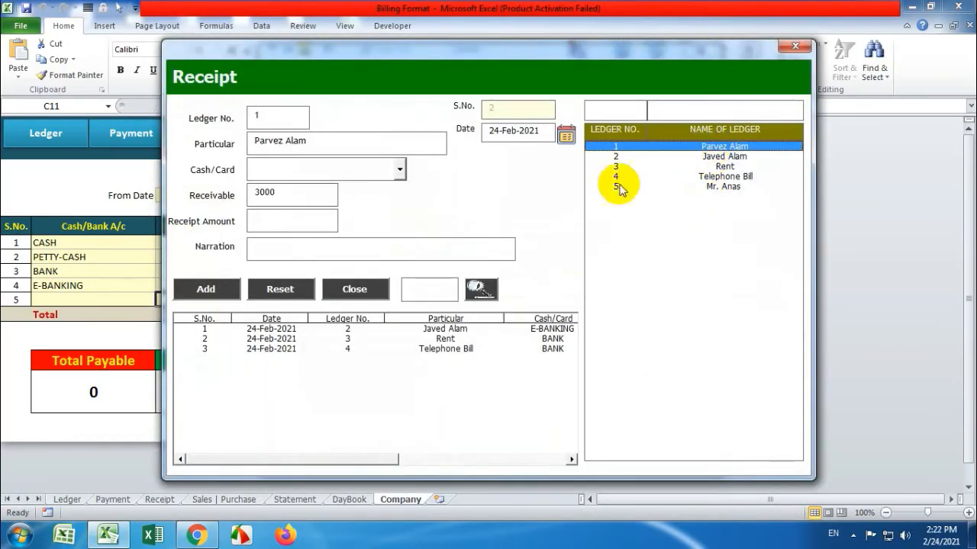
drag(281, 197, 238, 198)
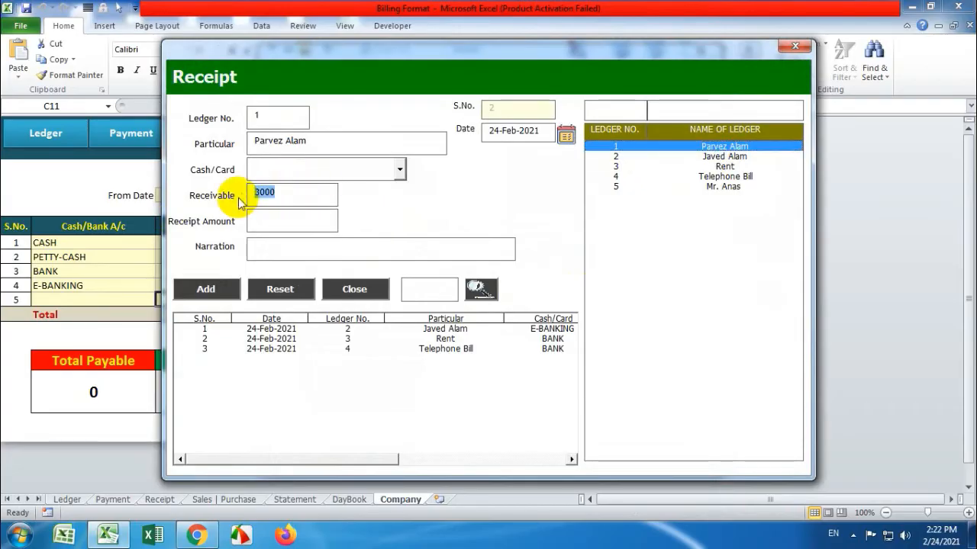
click(794, 46)
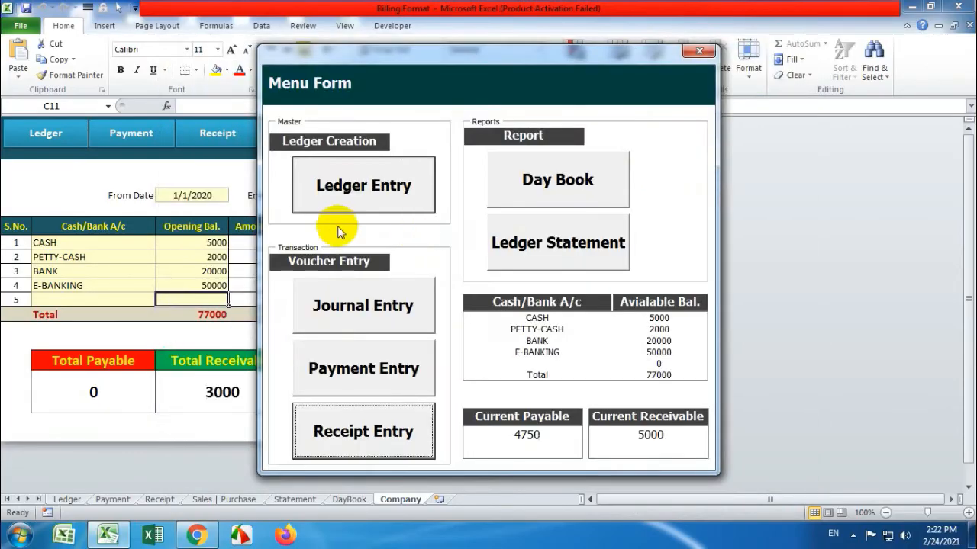
Record a 1500 journal debit to ledger 1 with a narration
click(366, 314)
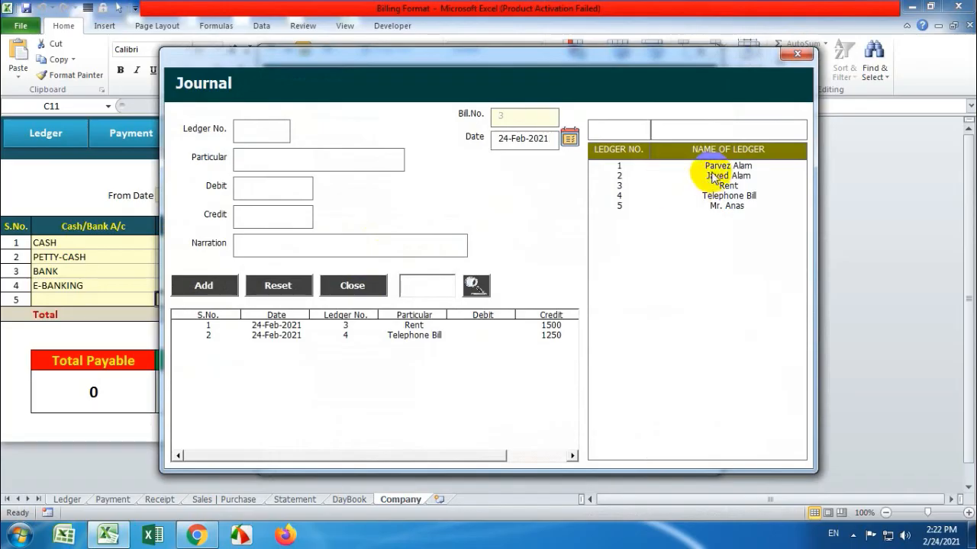
click(713, 176)
click(710, 166)
click(275, 188)
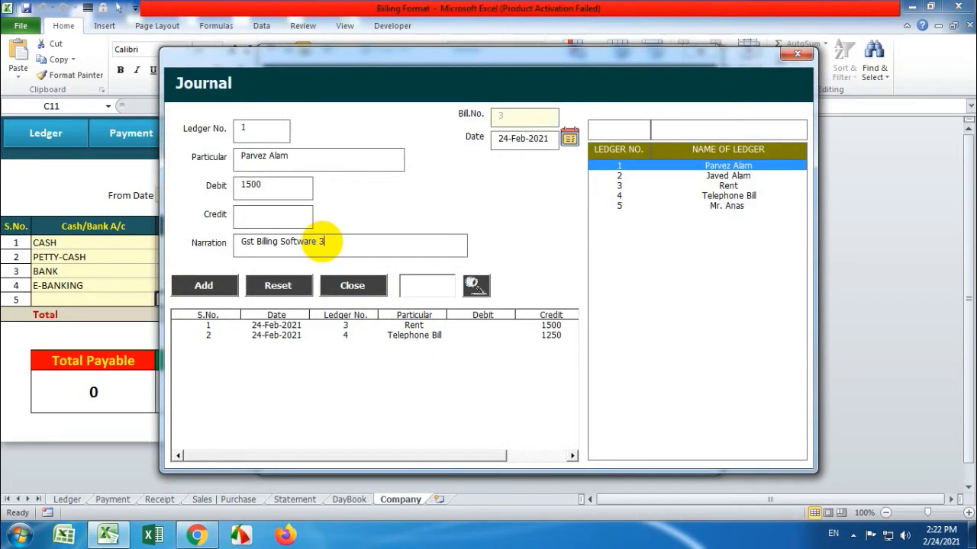
click(205, 290)
click(496, 313)
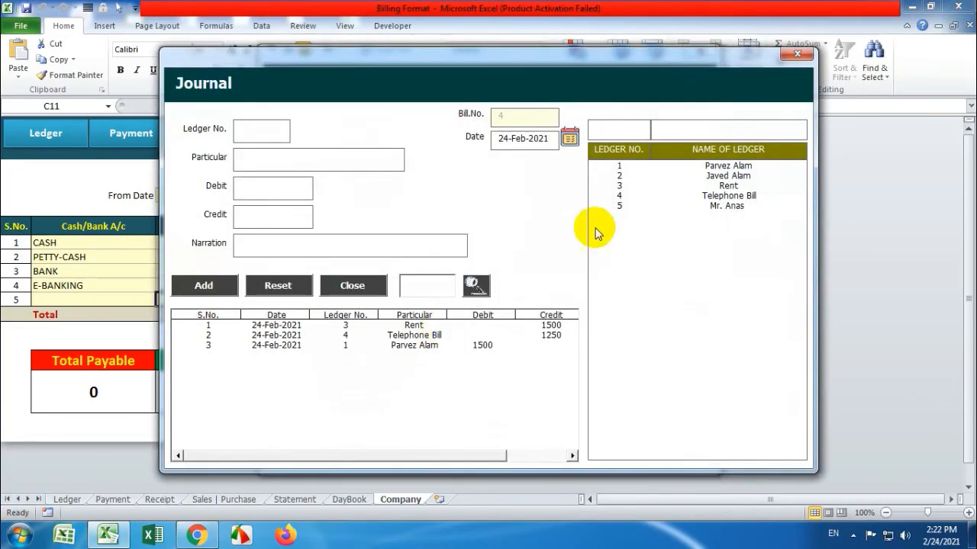
Record a 600 debit to ledger 1 narrated 'Daily Accounting Soft', then close the form
click(687, 165)
click(289, 191)
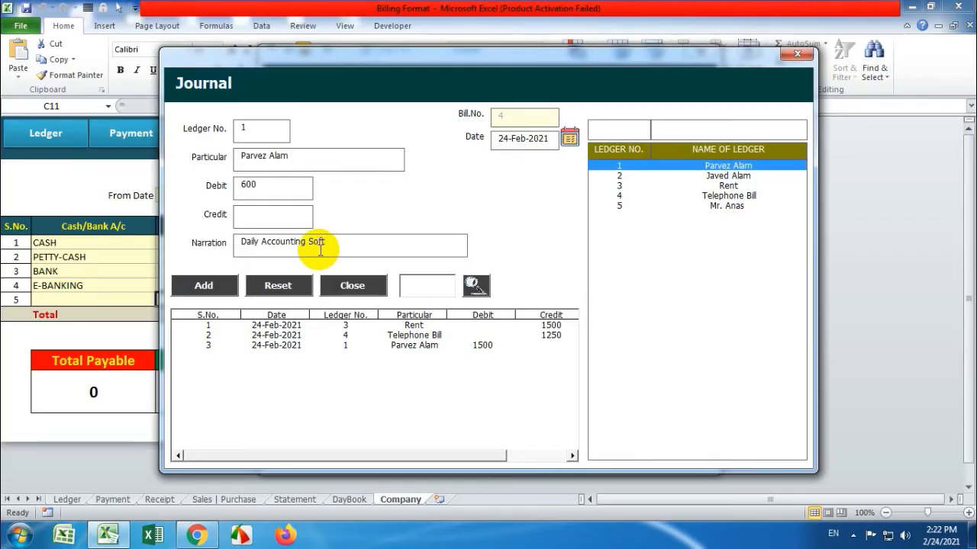
click(204, 285)
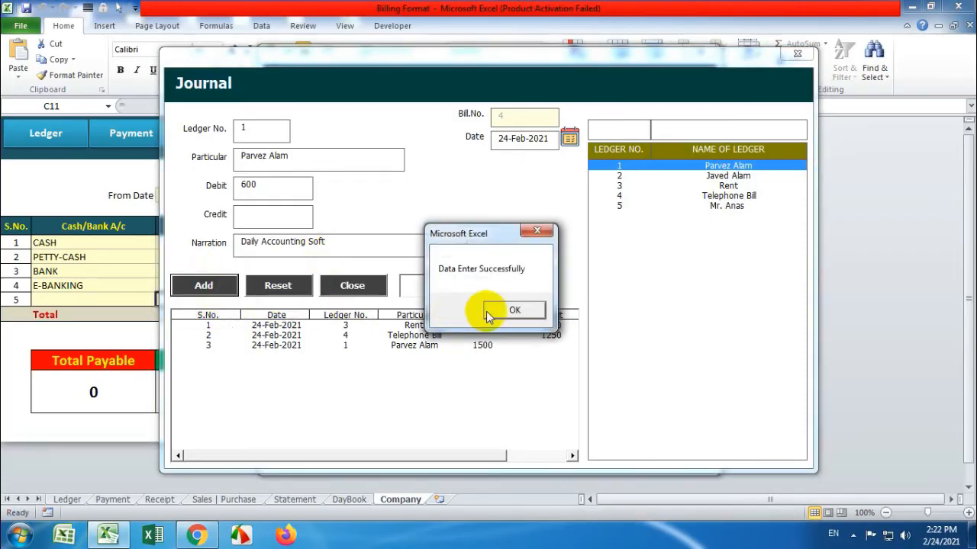
click(501, 310)
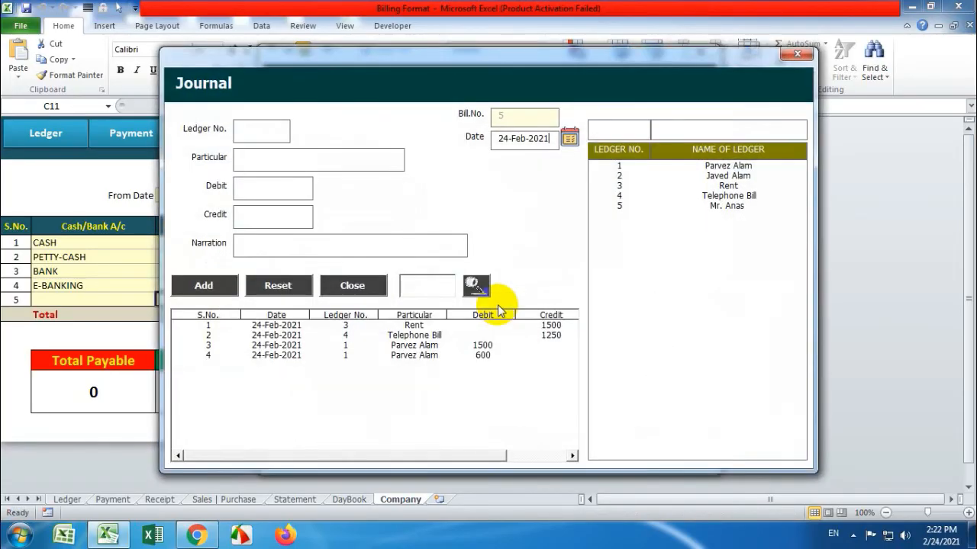
click(797, 56)
Record a 3000 CASH receipt from ledger 1, whose receivable is 5100, then close the Receipt form
click(392, 433)
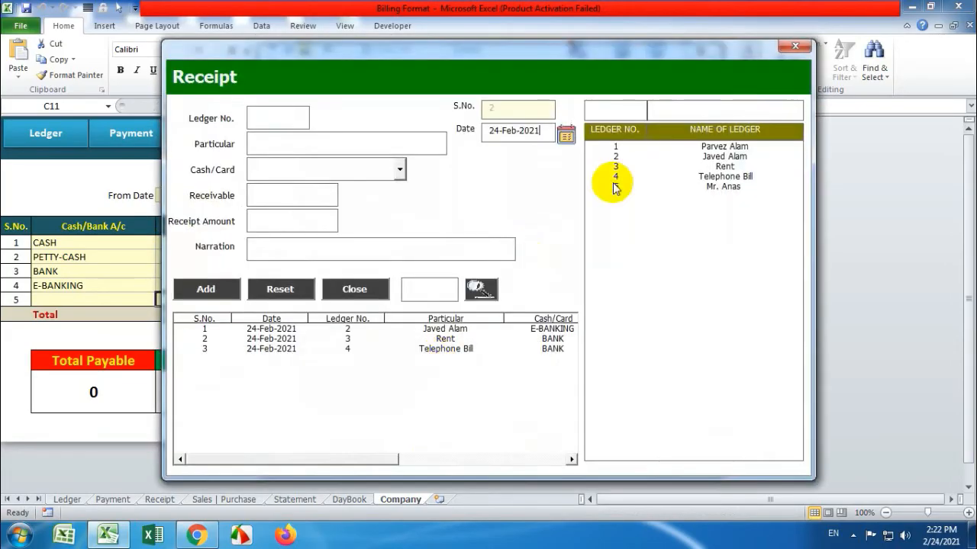
click(653, 149)
drag(283, 194, 216, 194)
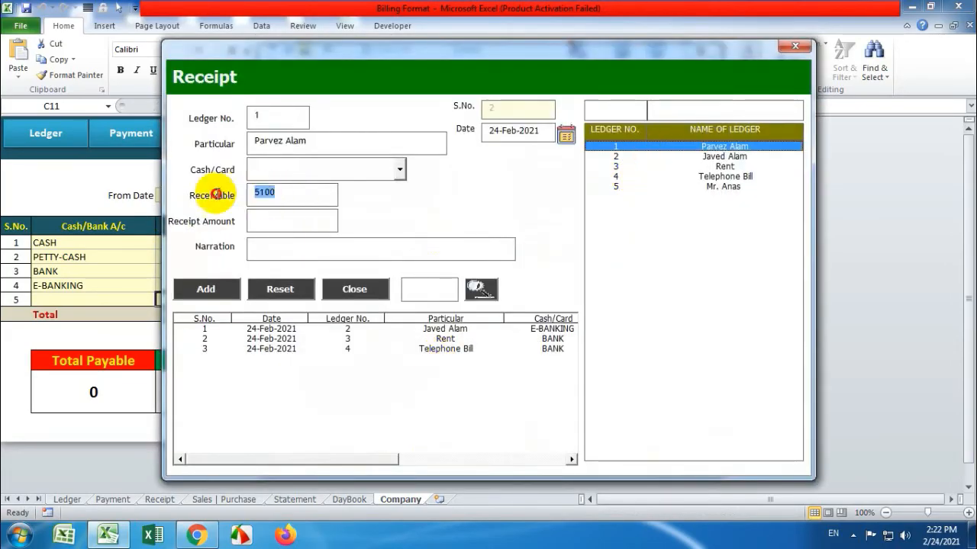
click(396, 172)
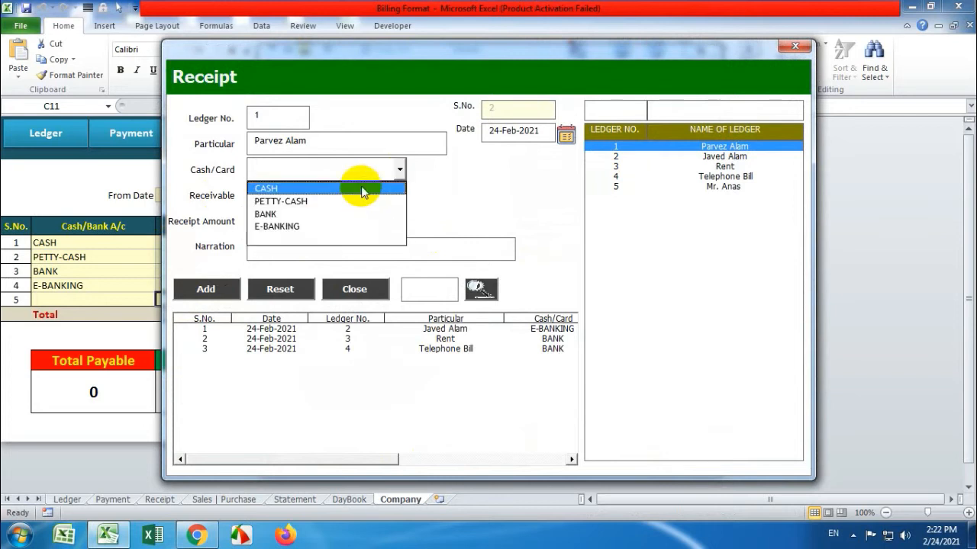
click(359, 190)
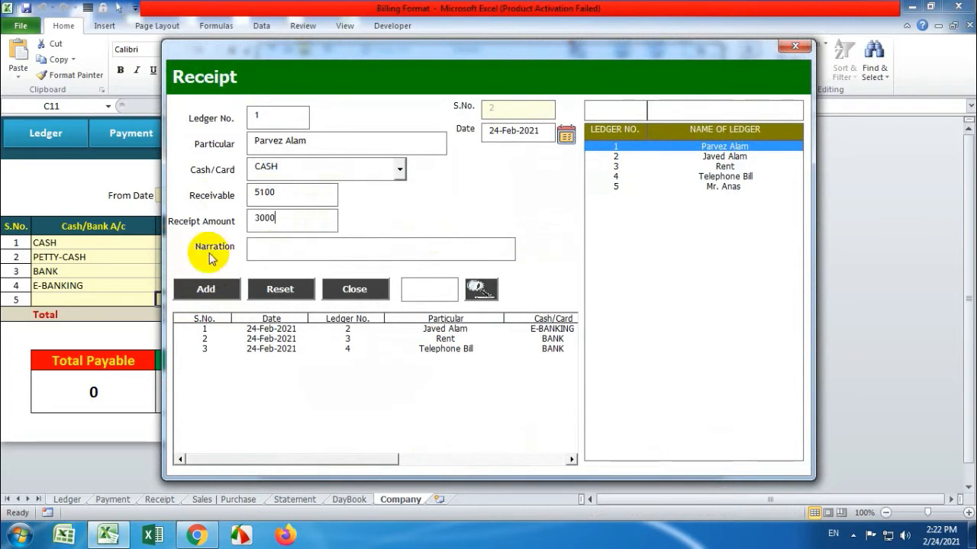
click(220, 288)
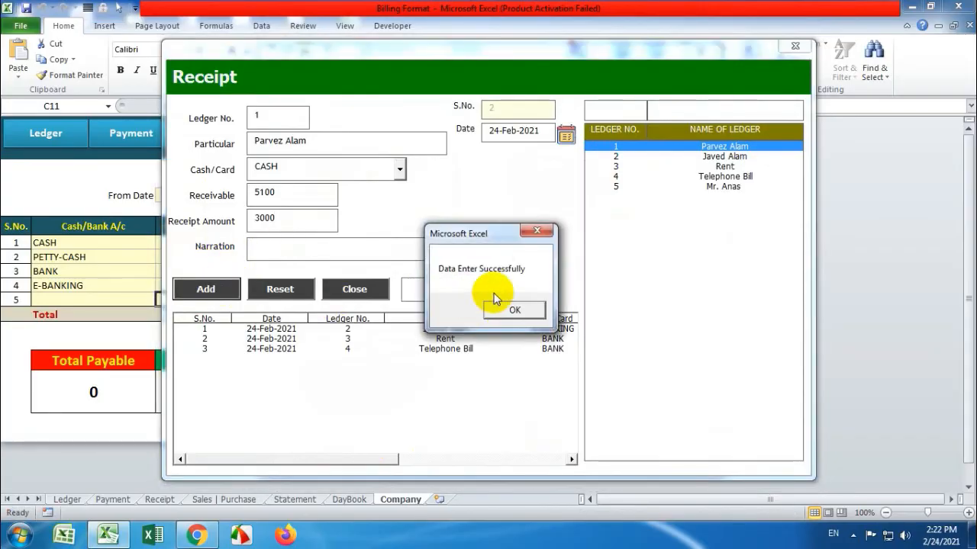
click(505, 306)
click(791, 49)
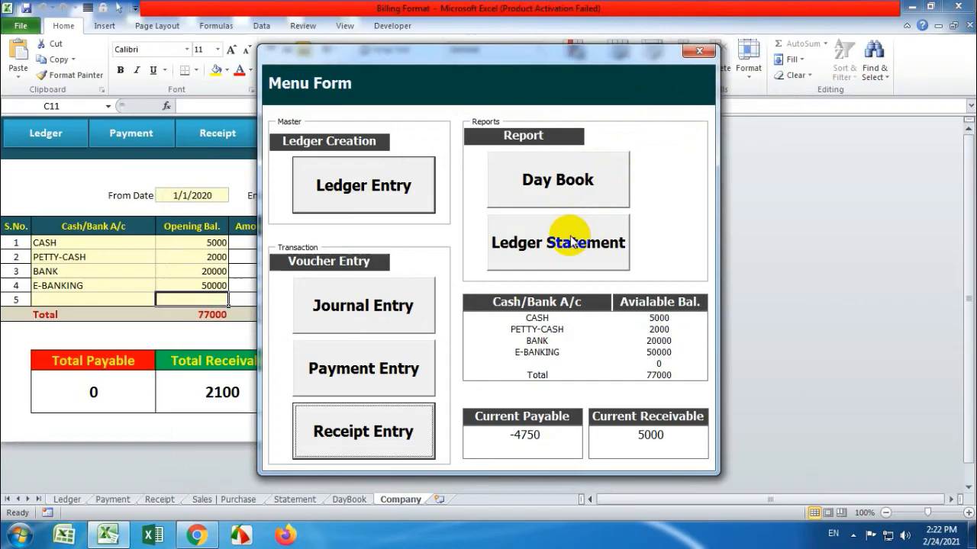
Set the Day Book report range from 01-Feb-2021 to 27-Feb-2021
click(559, 182)
click(399, 128)
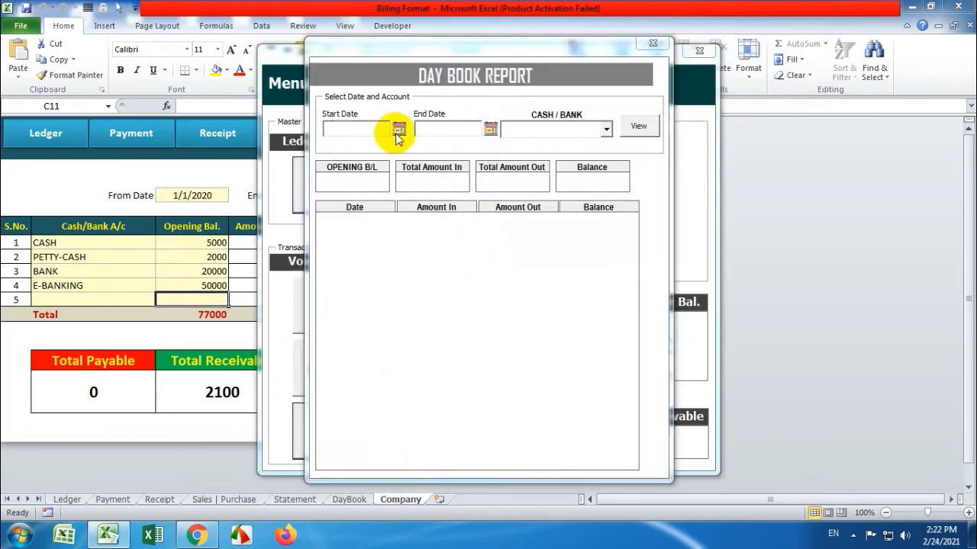
click(407, 253)
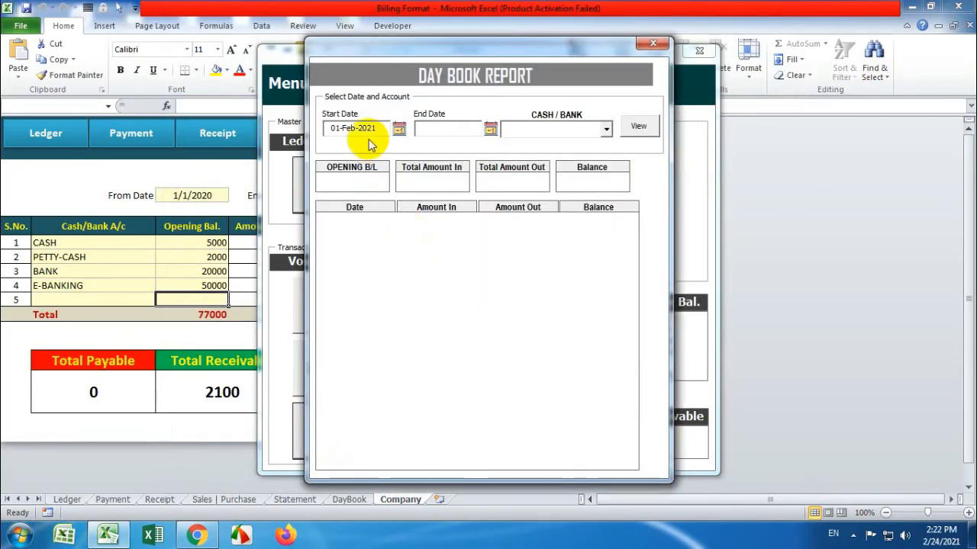
click(490, 127)
click(542, 367)
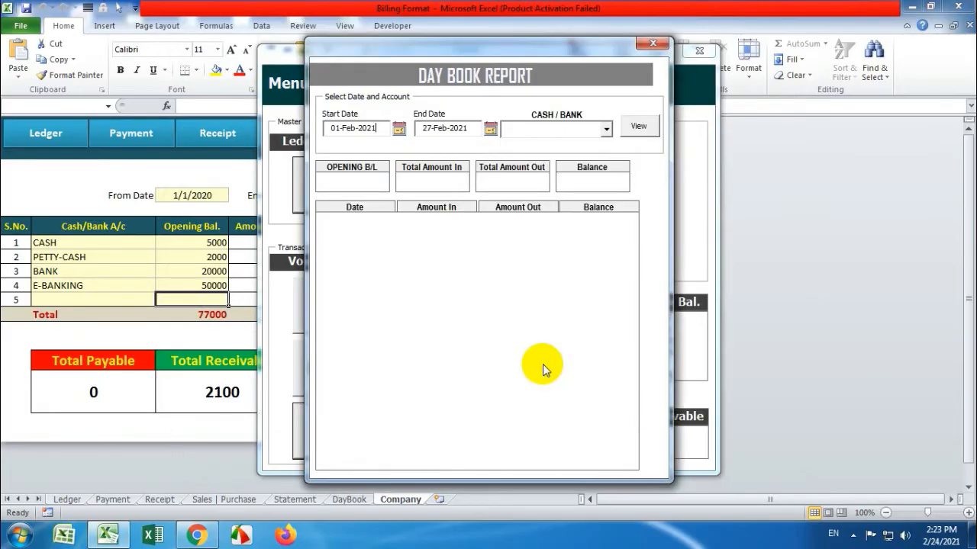
View the CASH day book: opening 5000, in 5000, out 0, closing 10000
click(604, 131)
click(588, 145)
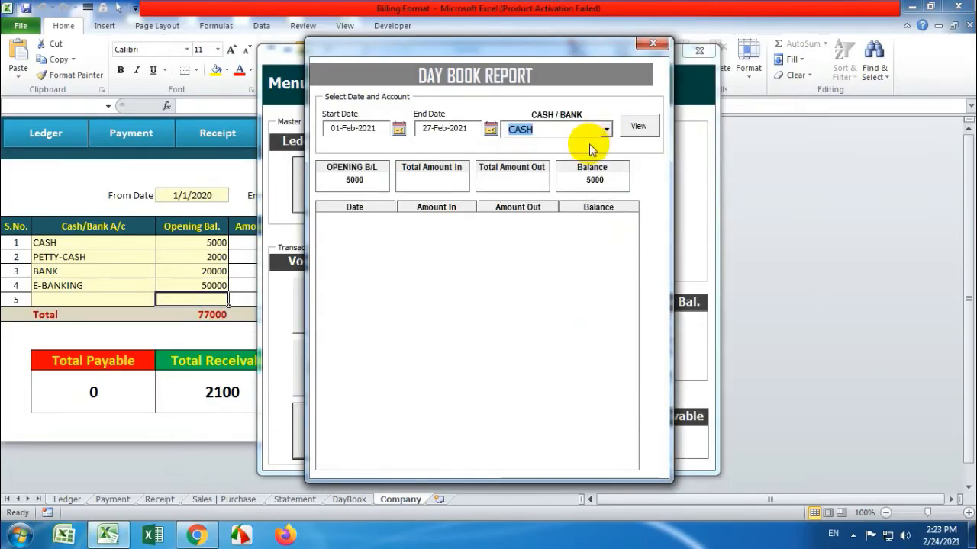
click(641, 126)
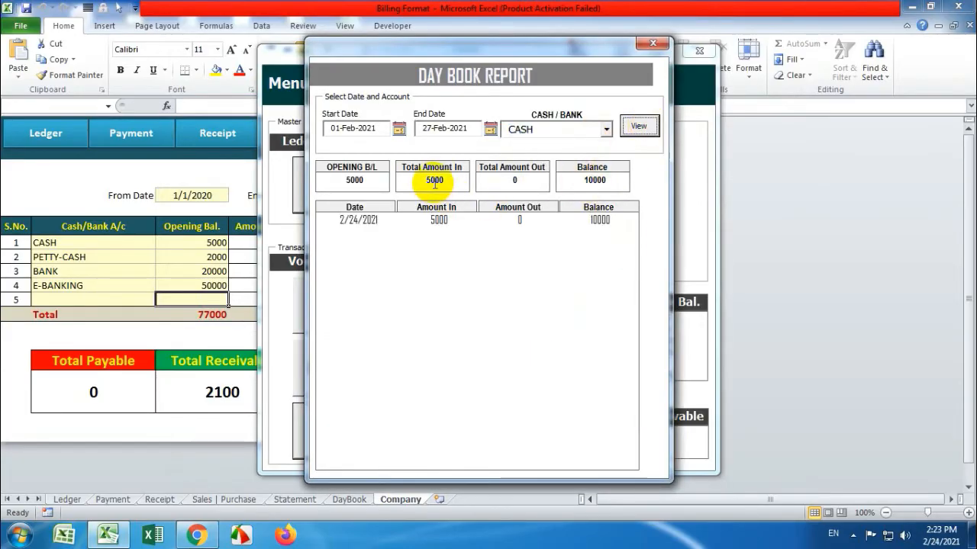
drag(447, 182, 419, 180)
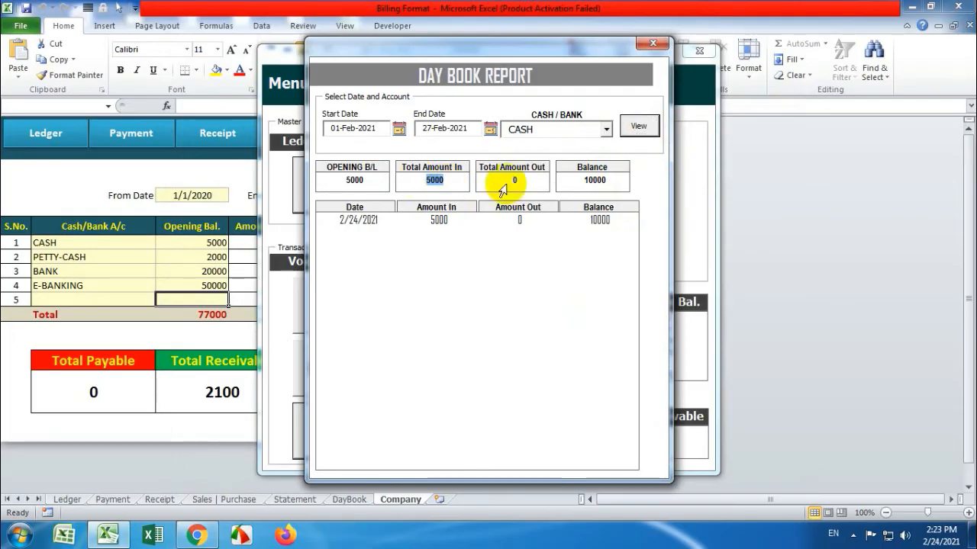
drag(525, 183, 503, 183)
drag(381, 181, 343, 178)
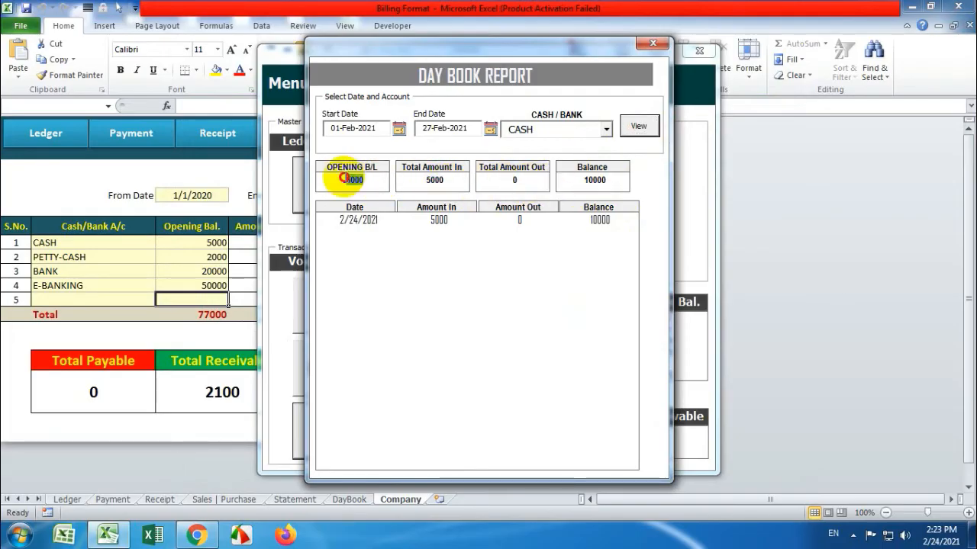
drag(455, 178, 395, 176)
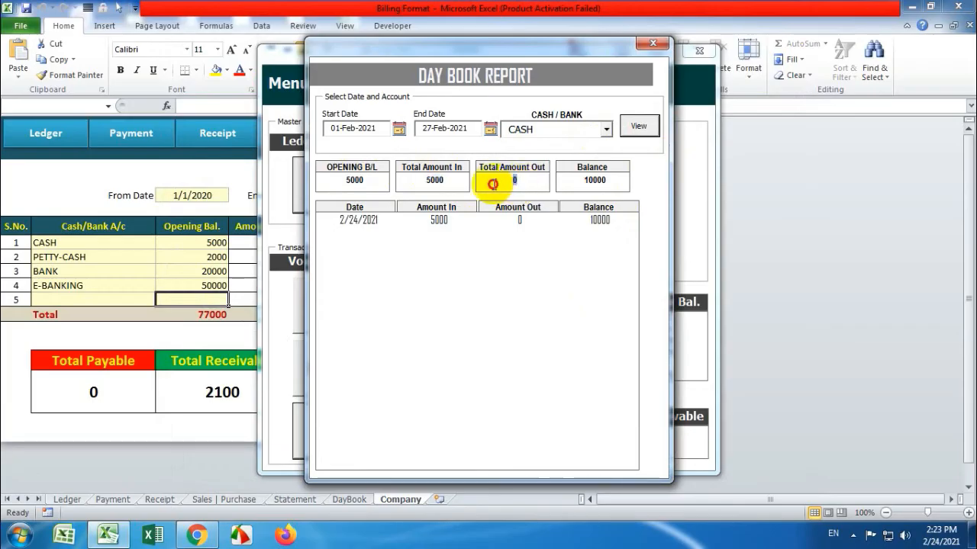
drag(618, 180, 564, 174)
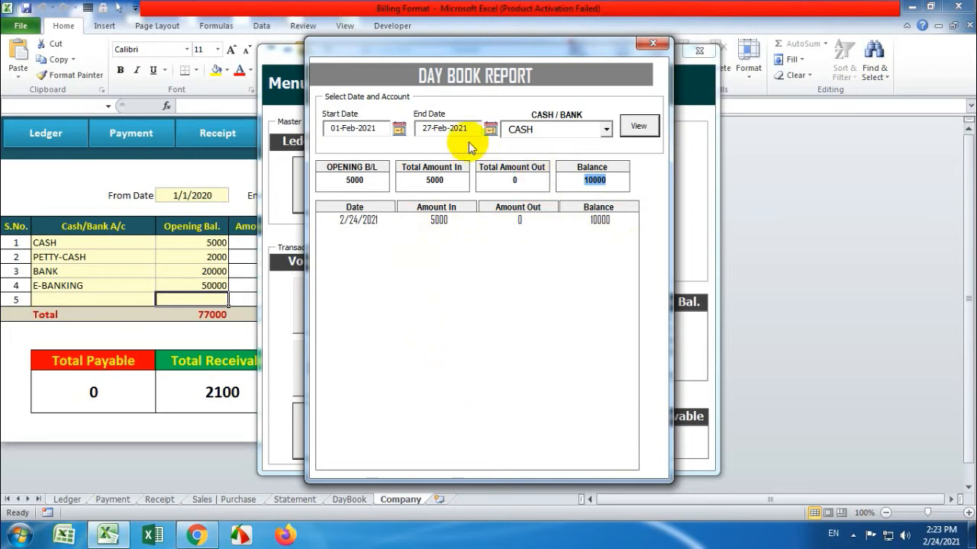
View the PETTY-CASH, BANK and E-BANKING day books in turn, then close the report
click(605, 129)
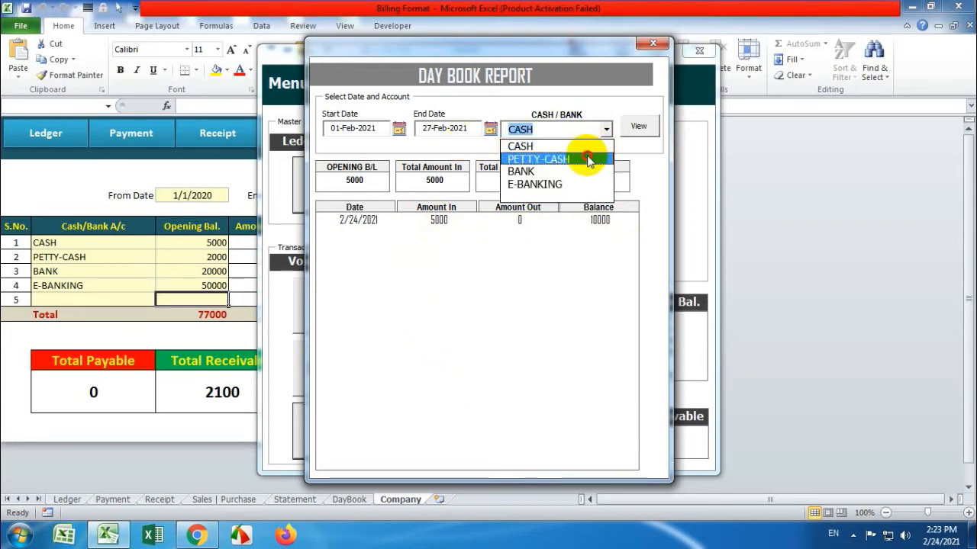
click(588, 159)
click(639, 126)
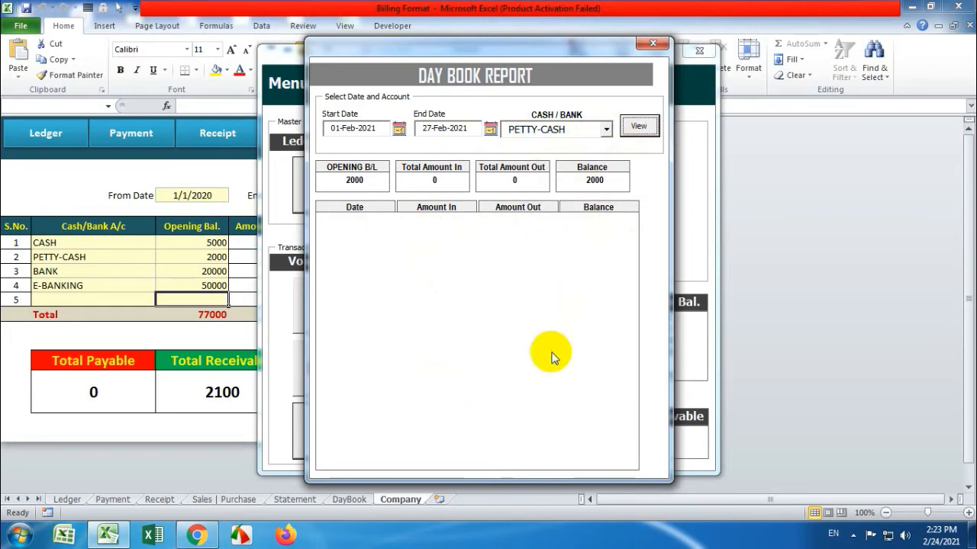
click(607, 130)
click(572, 168)
click(636, 130)
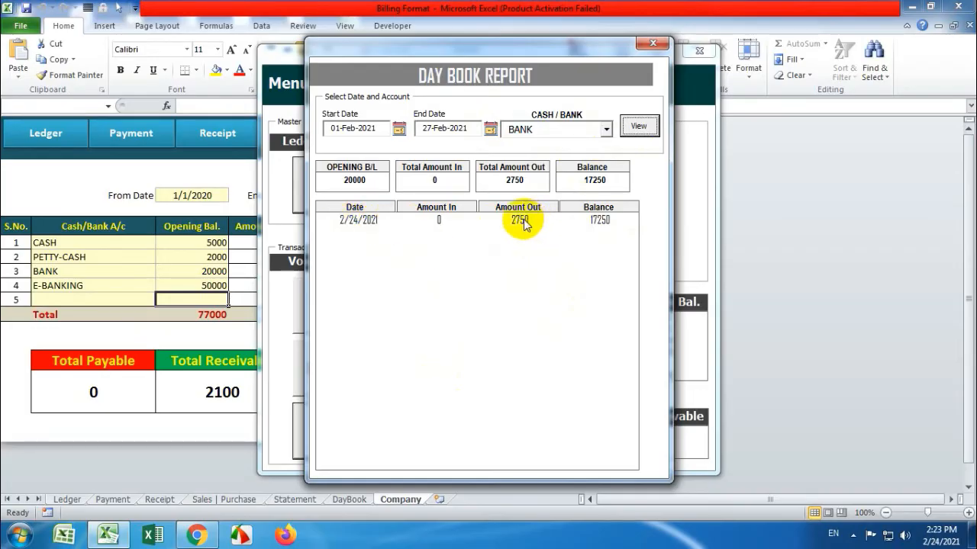
click(606, 129)
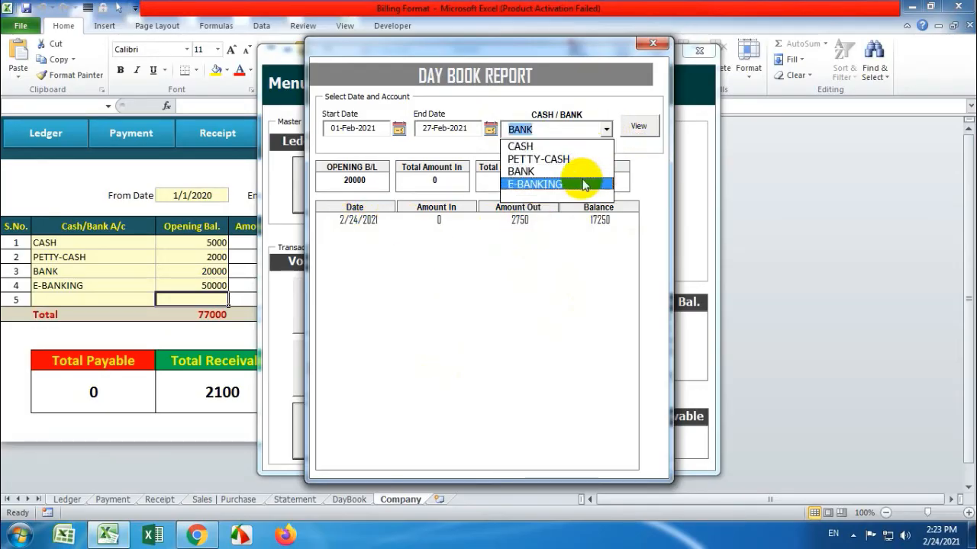
click(584, 184)
click(639, 125)
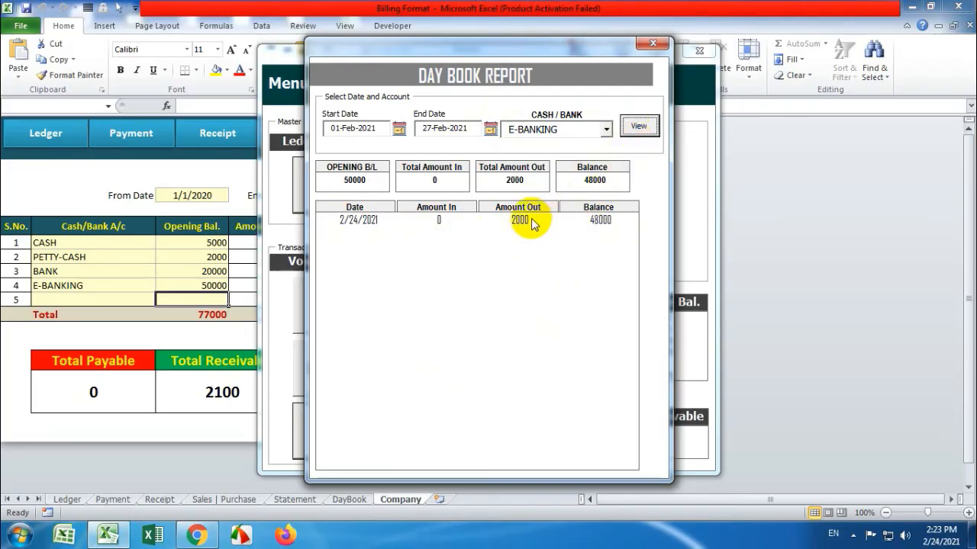
click(653, 42)
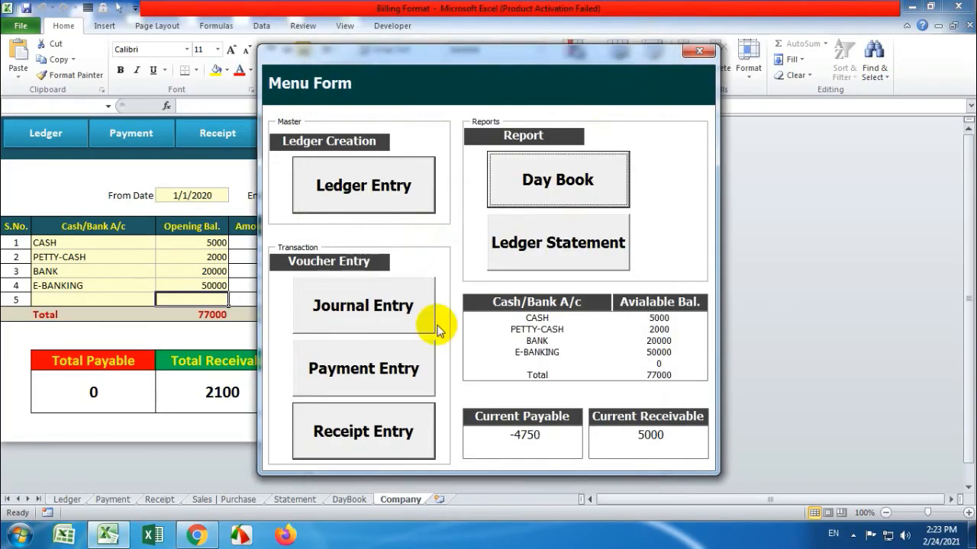
In the Ledger Statement form, search ledgers by 'P' and pick ledger 1
click(530, 257)
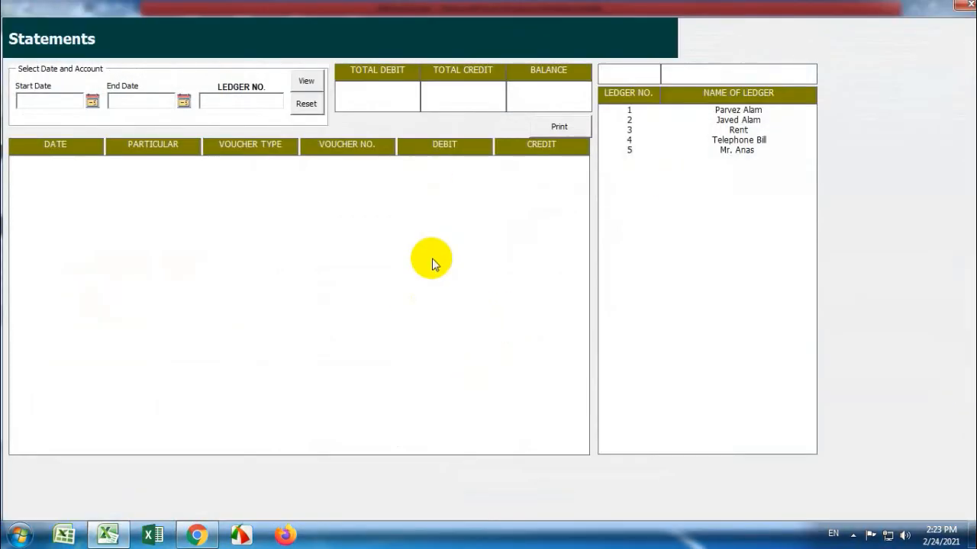
click(724, 111)
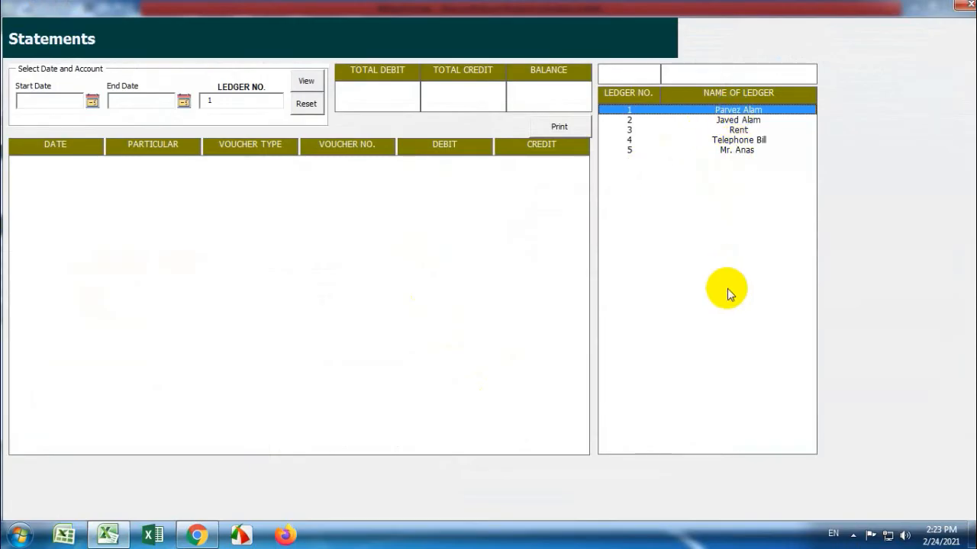
click(679, 79)
text(P)
key(BackSpace)
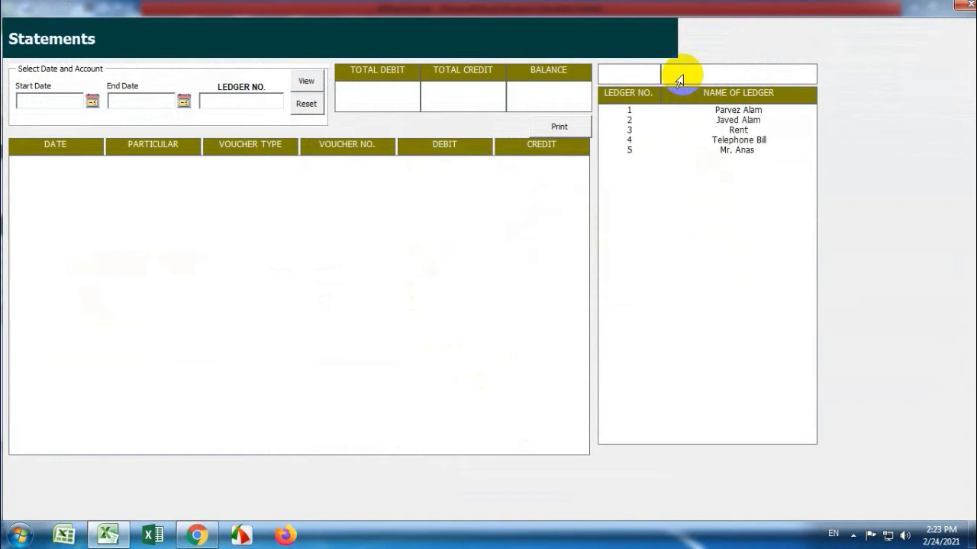
text(P)
click(715, 113)
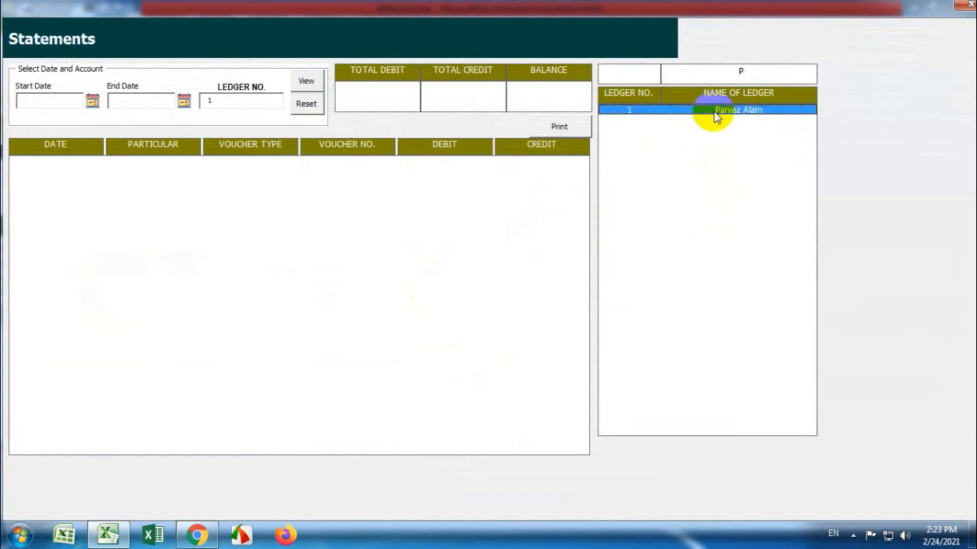
Generate ledger 1's statement for 1 February to 27 February 2021
click(91, 101)
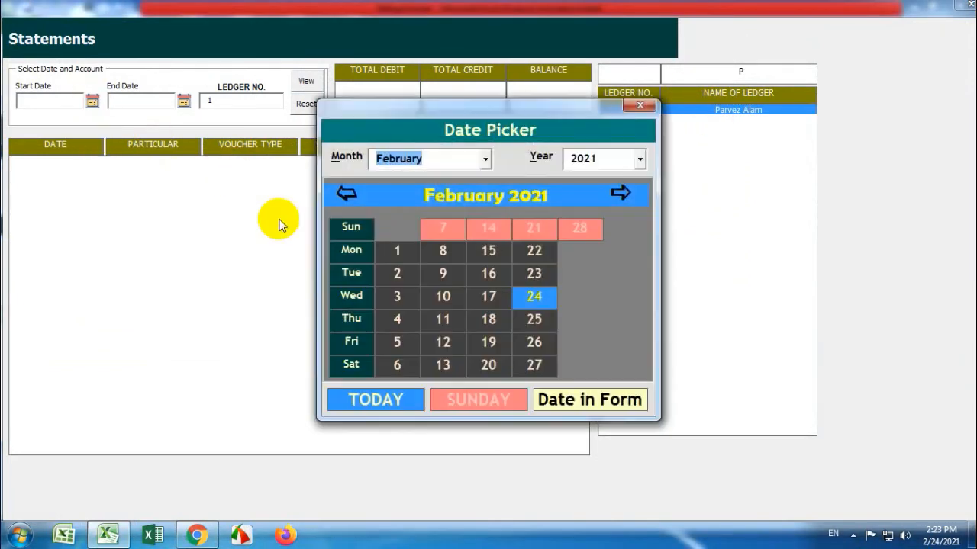
click(404, 249)
click(184, 101)
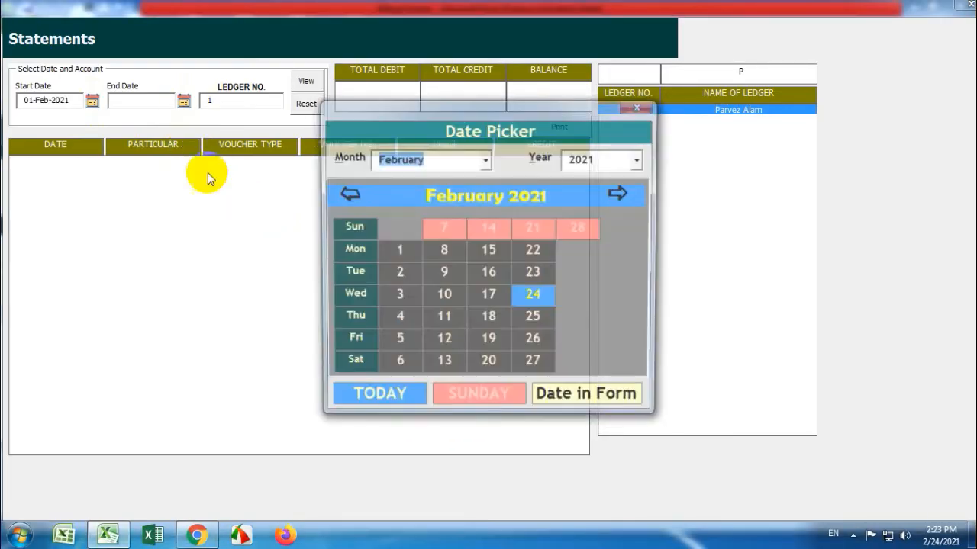
click(540, 365)
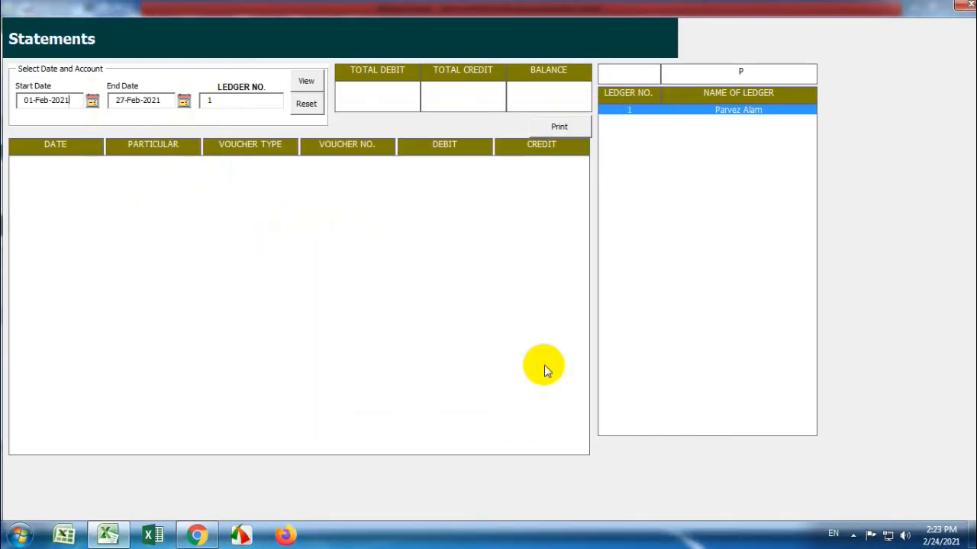
click(307, 82)
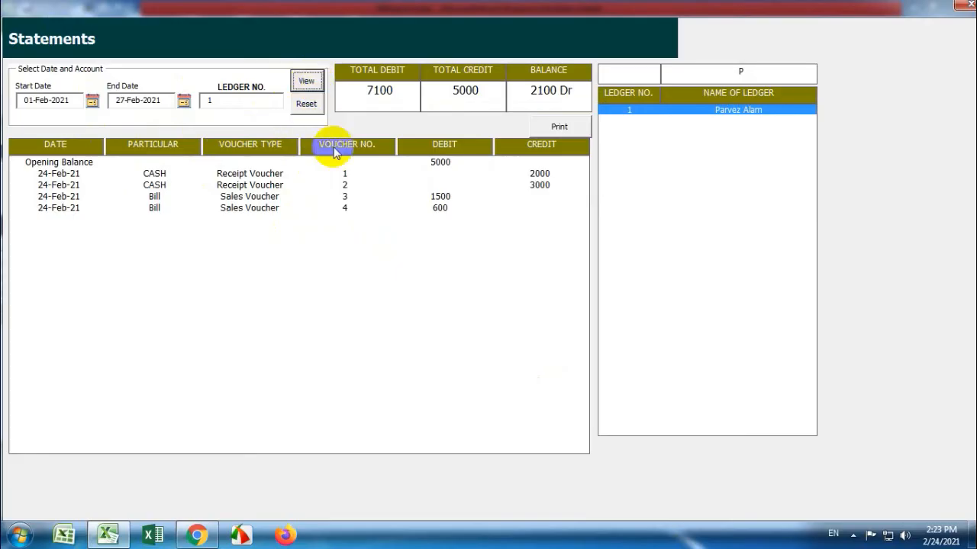
Check the 7100 debit, 5000 credit and 2100 Dr totals and the opening-balance and voucher 1–4 rows
drag(398, 95, 343, 91)
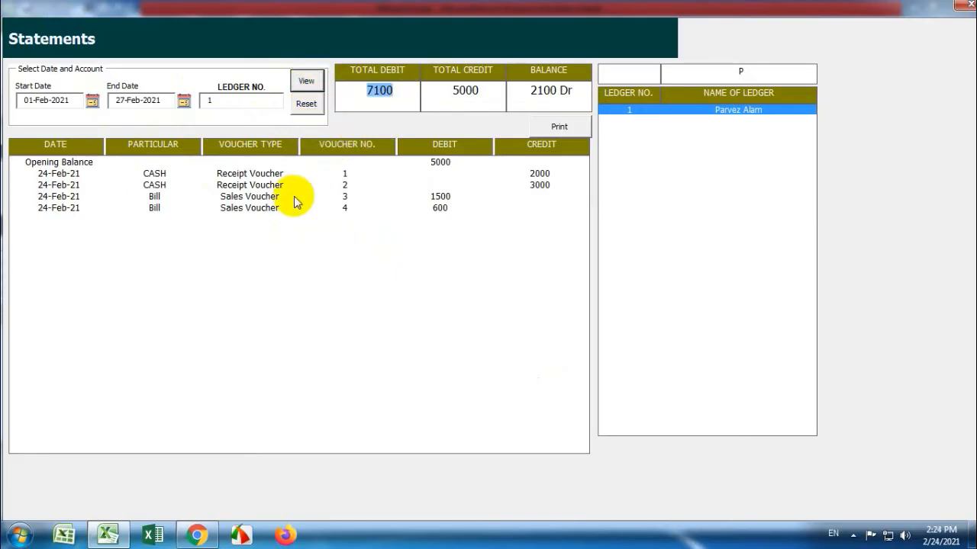
drag(482, 90, 430, 87)
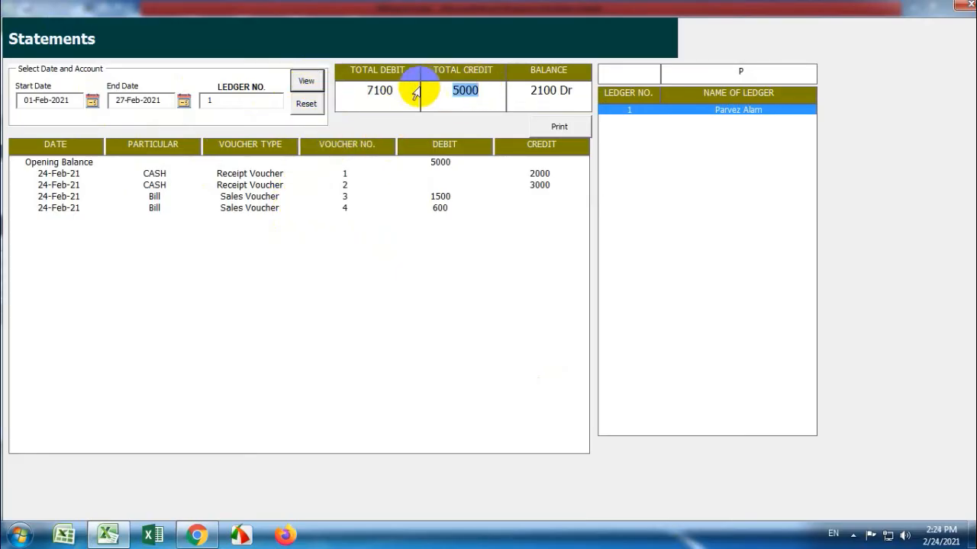
drag(584, 96, 503, 94)
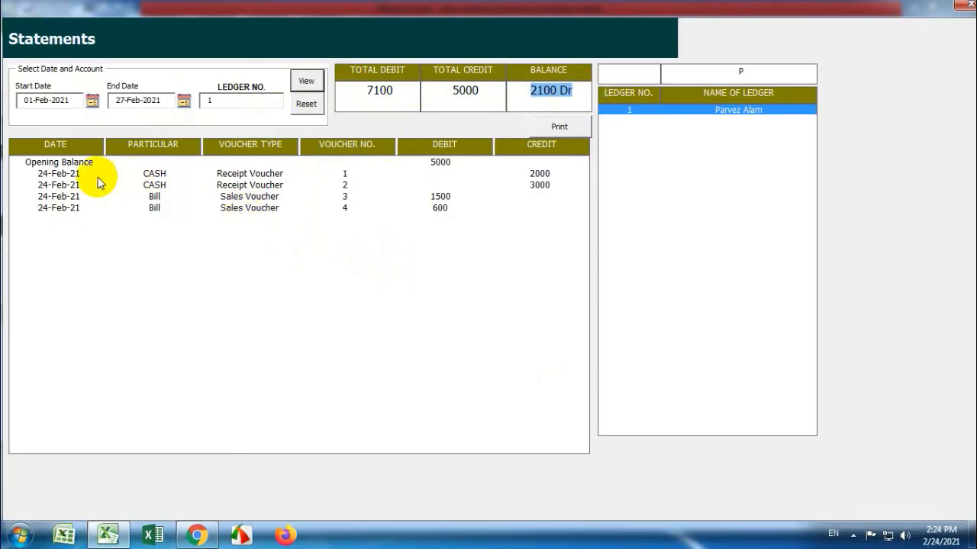
click(64, 162)
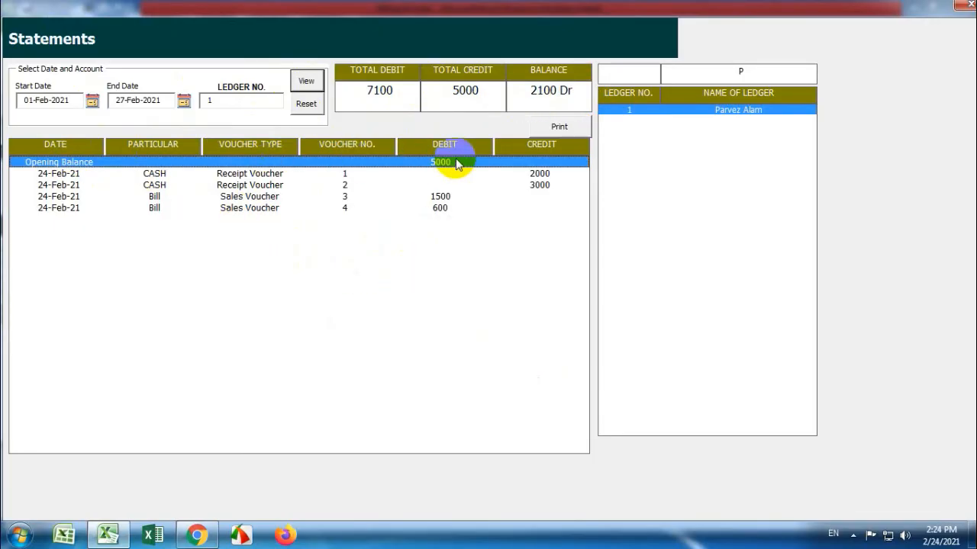
click(312, 174)
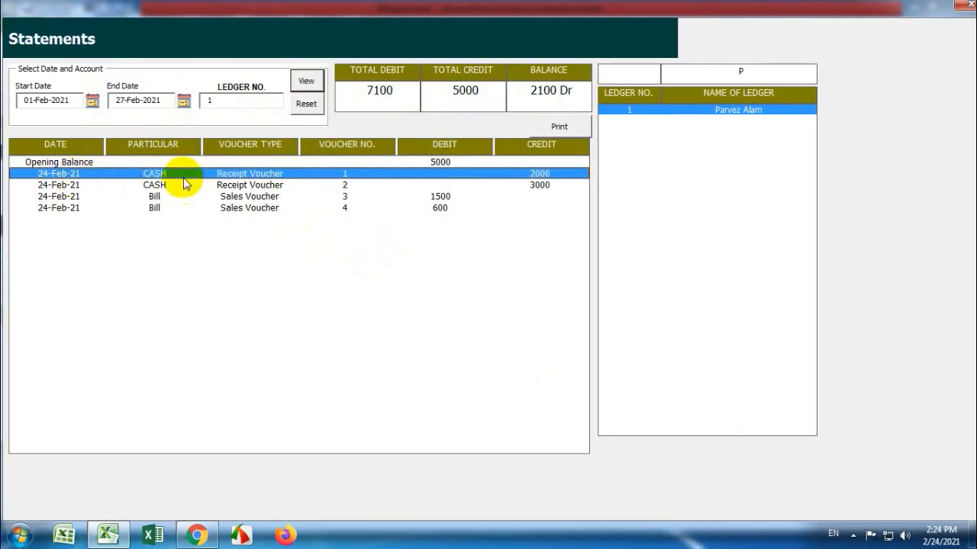
click(538, 187)
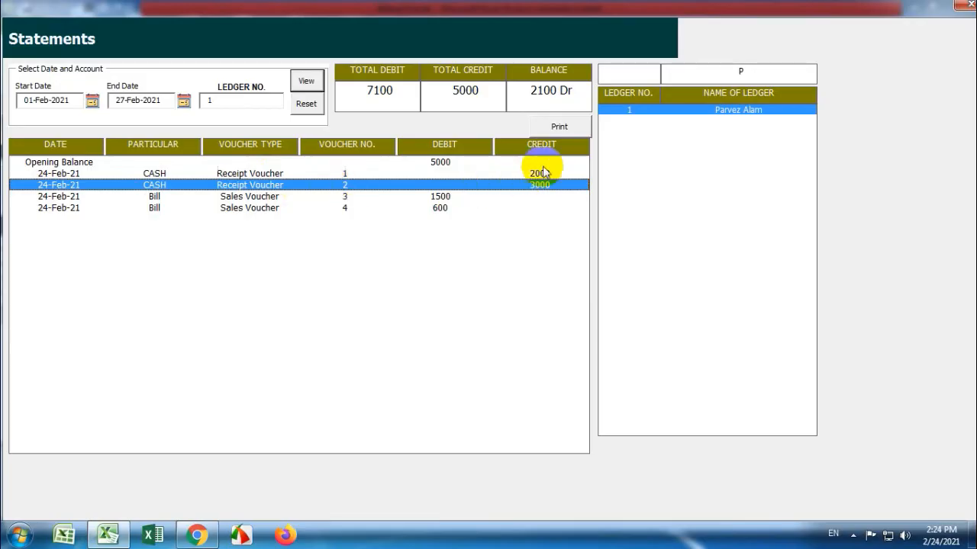
click(434, 196)
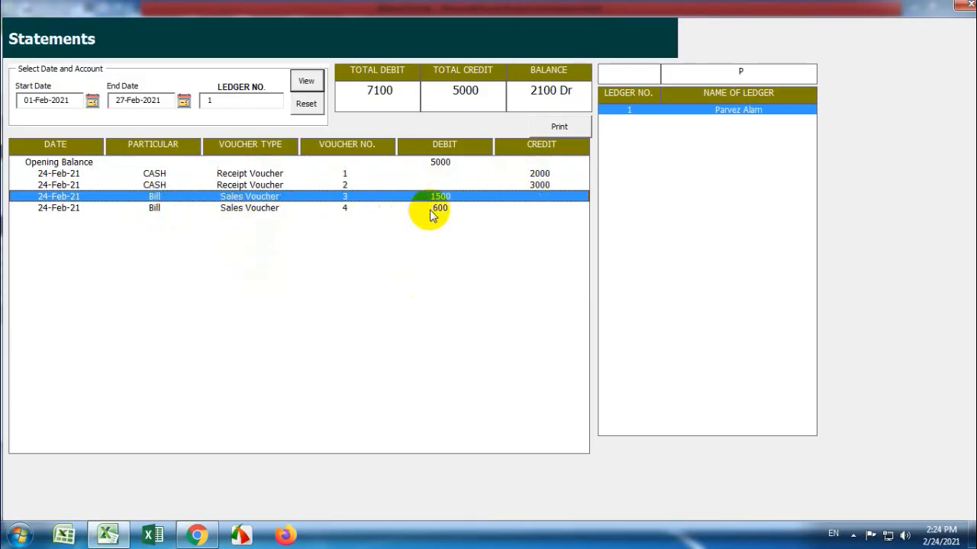
click(396, 209)
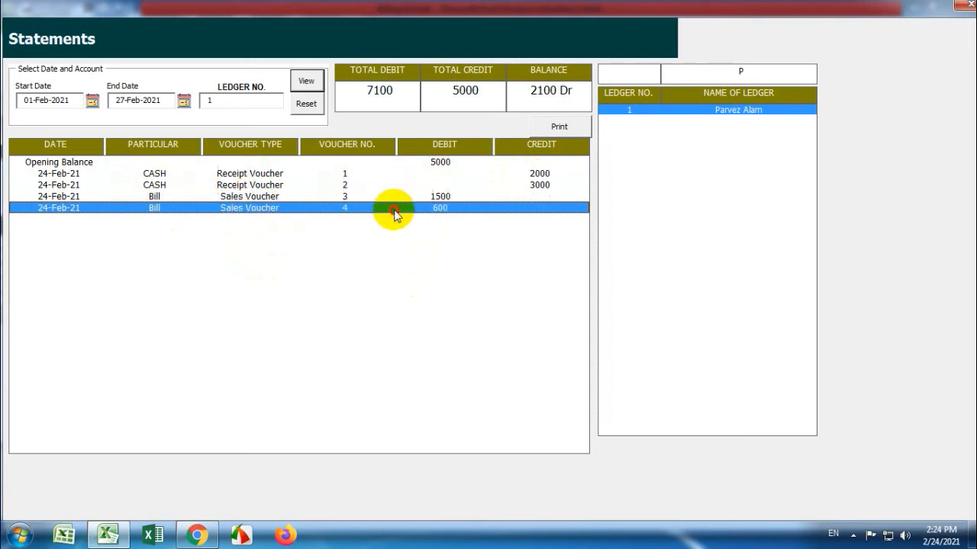
click(442, 197)
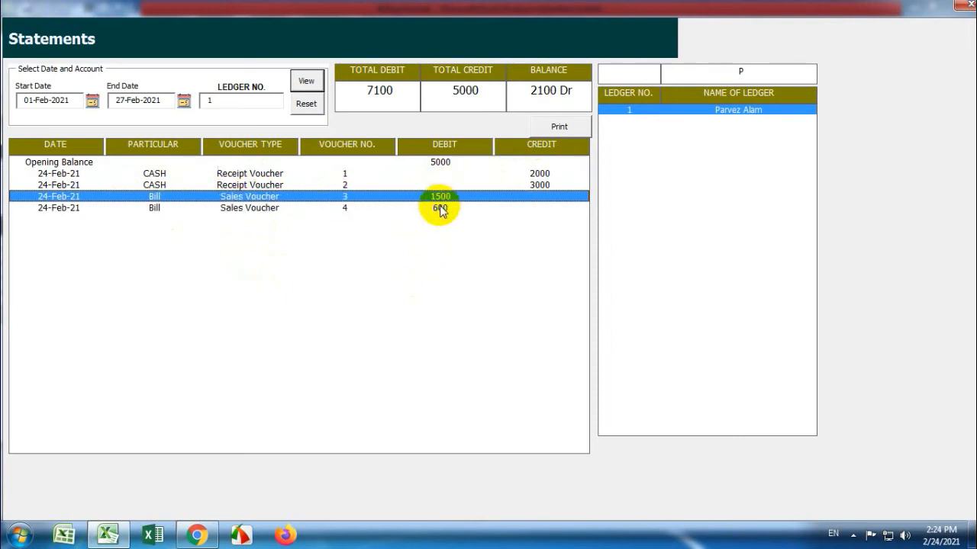
click(440, 208)
click(441, 197)
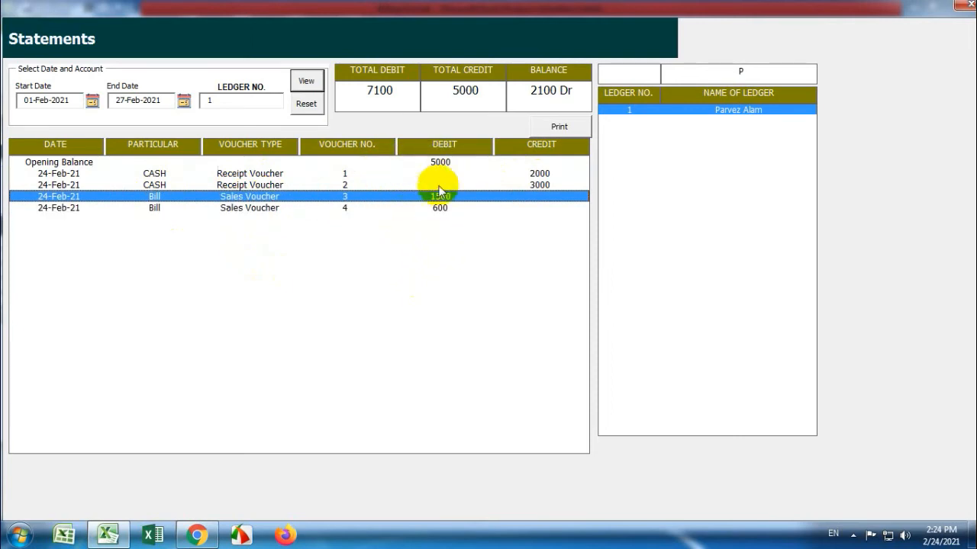
Re-check the 7100, 5000 and 2100 Dr totals and print the statement to XPS
double_click(369, 91)
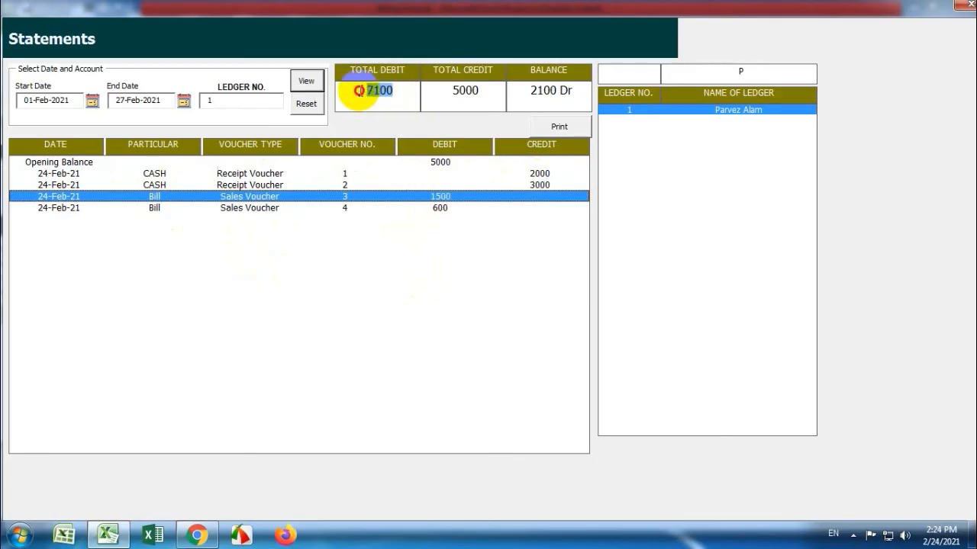
double_click(443, 91)
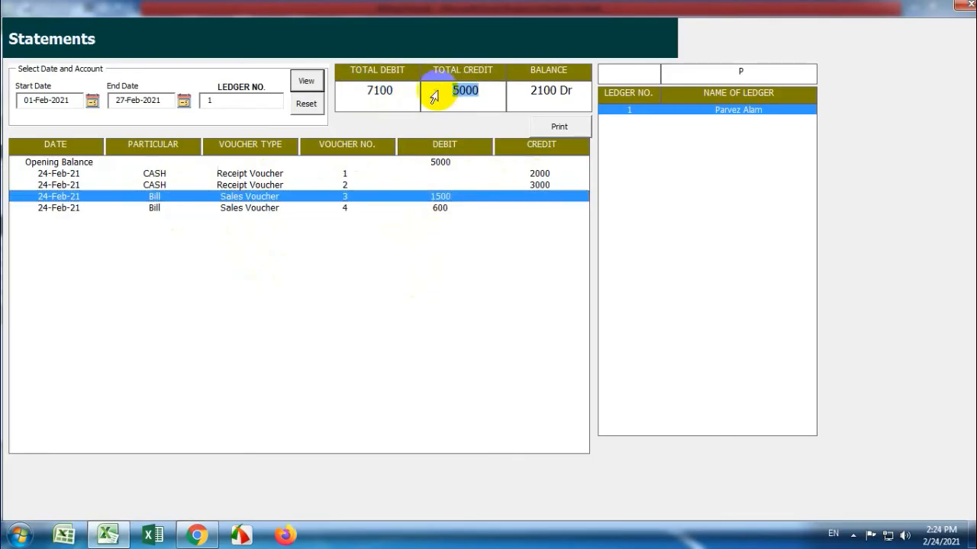
drag(581, 87, 500, 92)
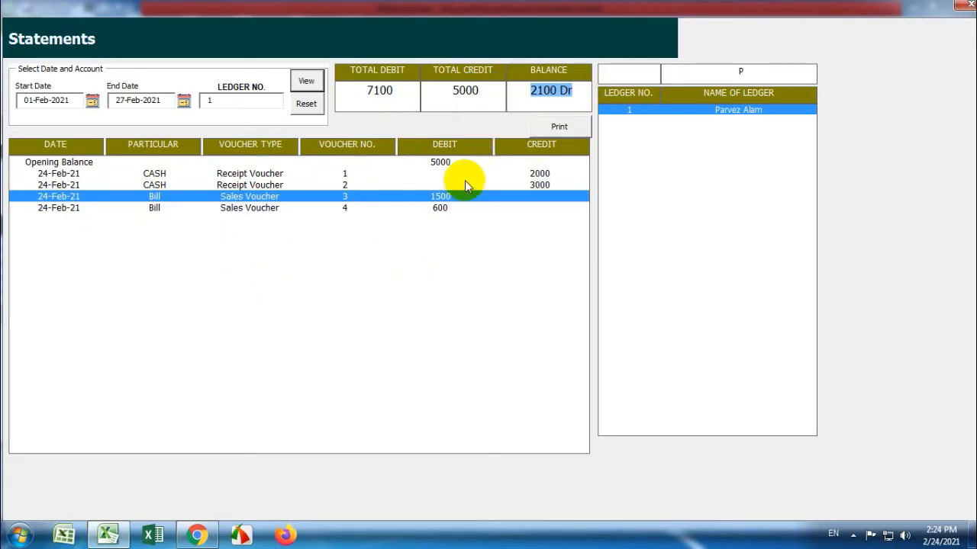
click(540, 127)
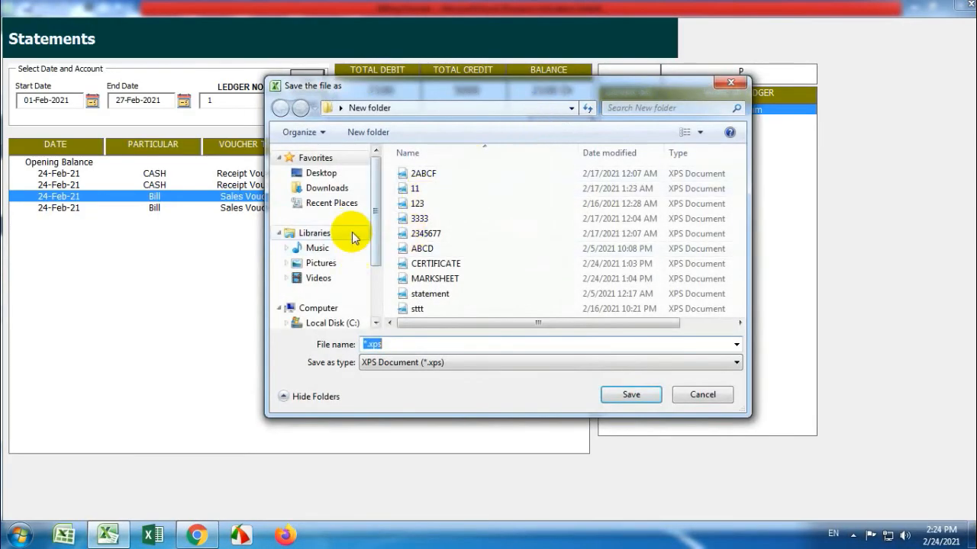
Save the ledger statement on the Desktop as XPS file 'statement' and close the Statements form
click(321, 172)
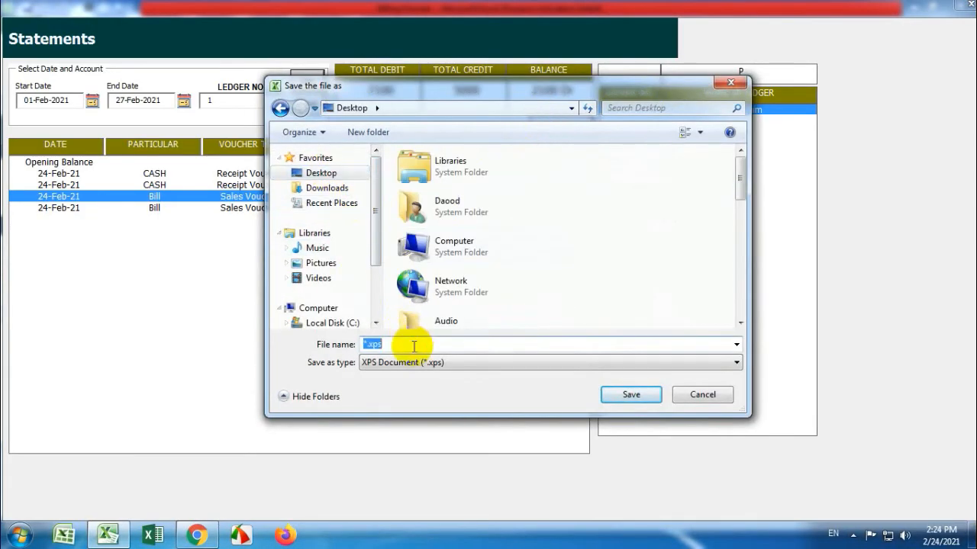
text(statement)
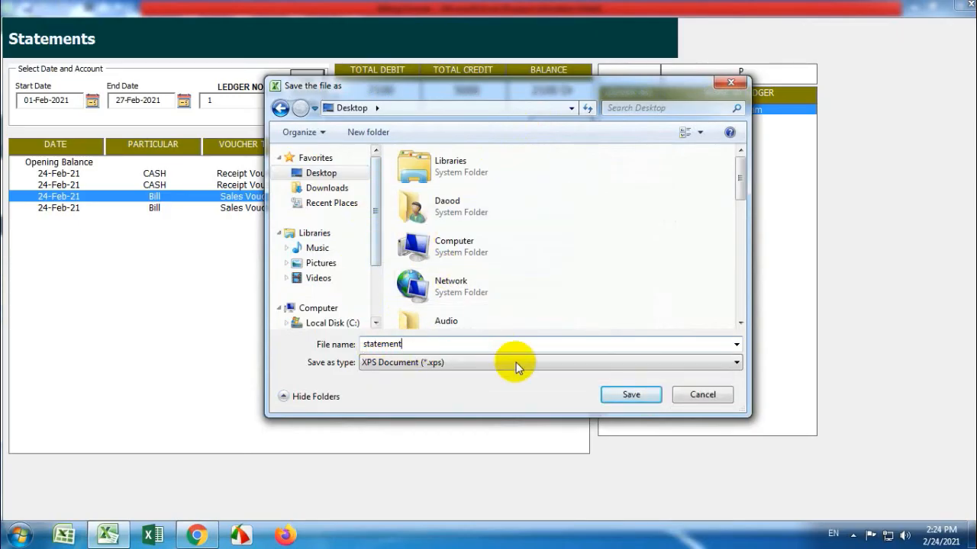
click(626, 394)
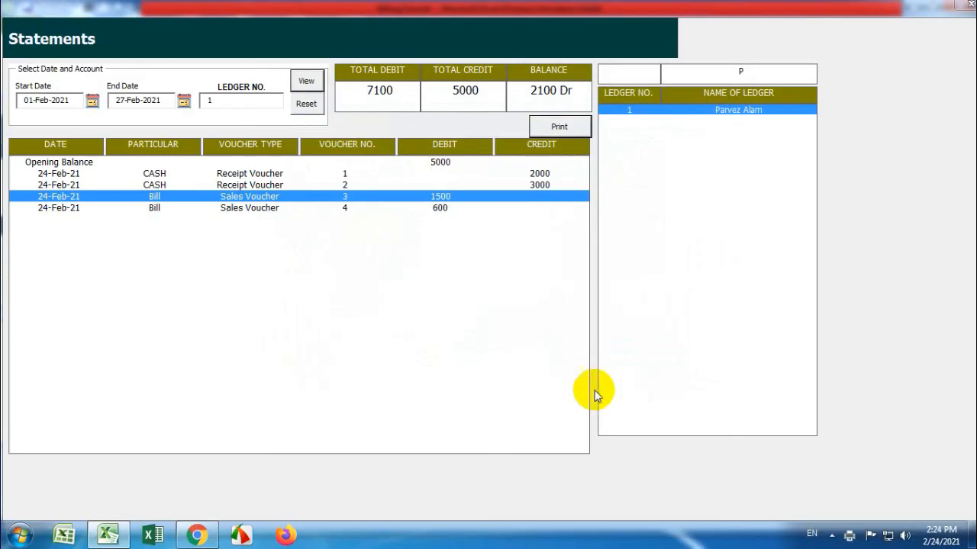
click(967, 6)
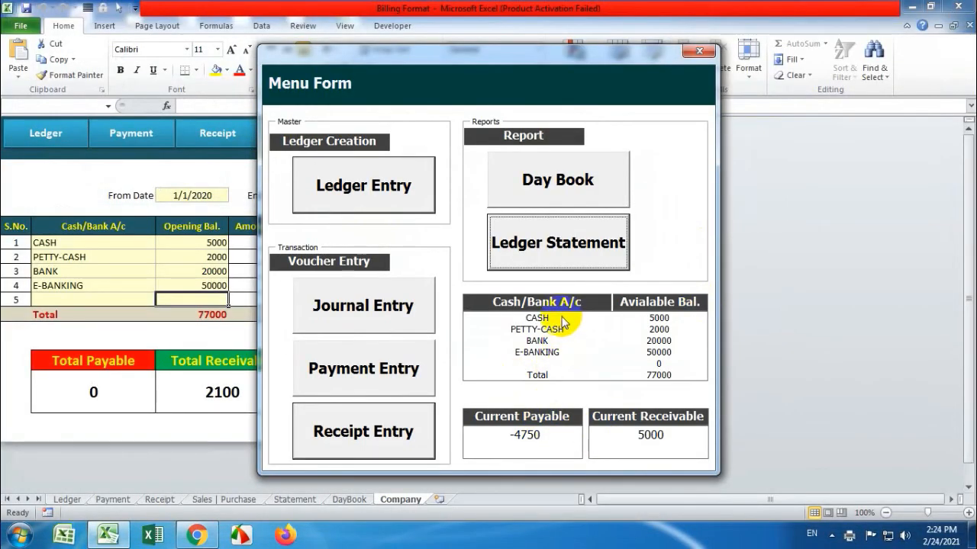
Close the Menu Form and change the Company sheet's End Date (E4) to 1/1/2022
click(698, 51)
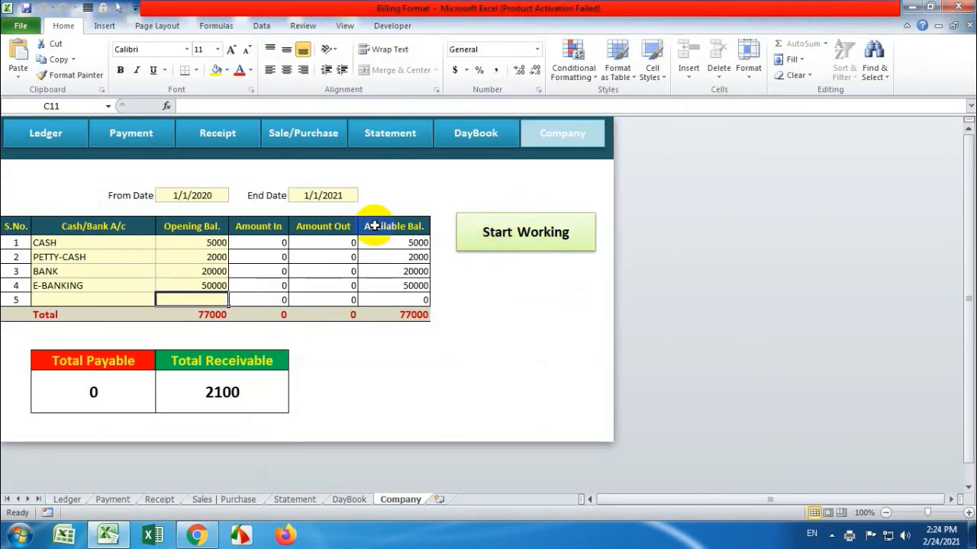
click(323, 194)
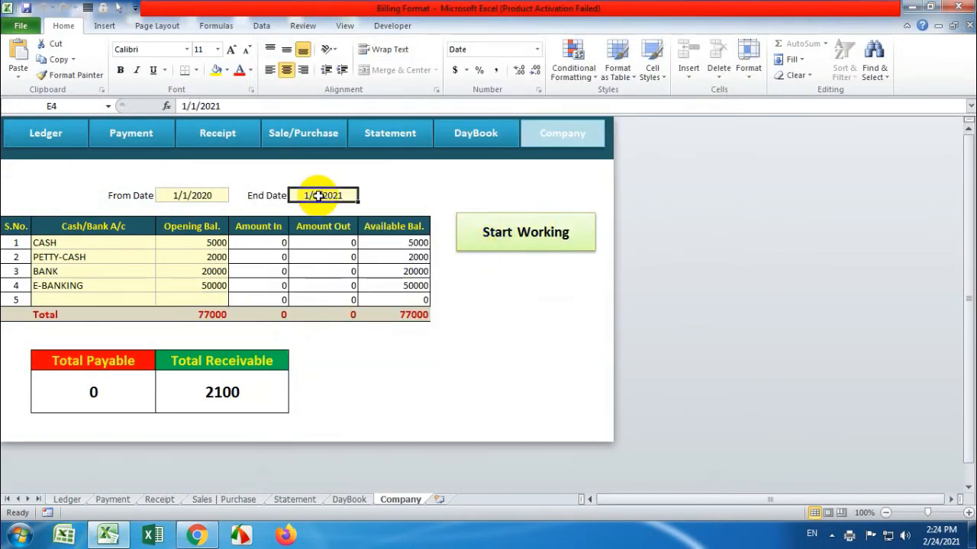
double_click(194, 106)
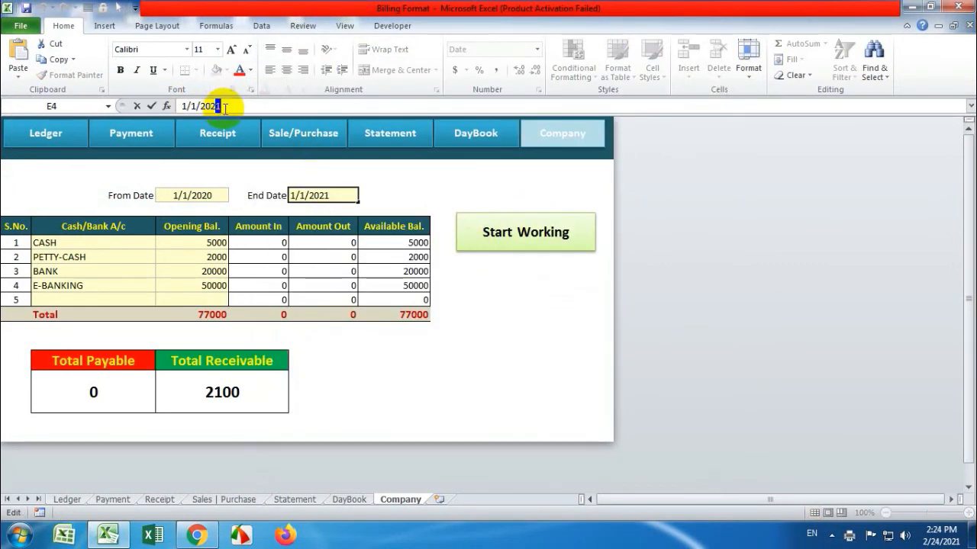
text(2)
key(Return)
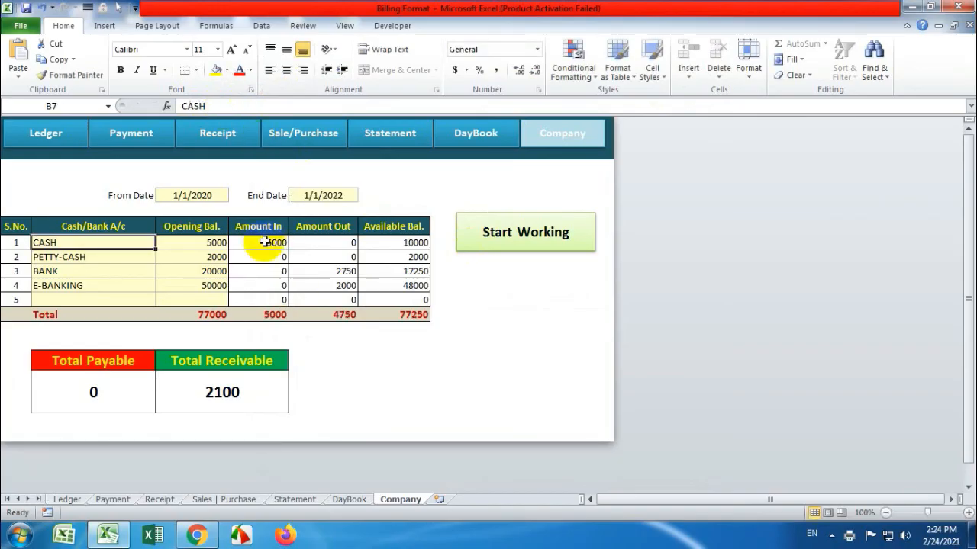
click(476, 133)
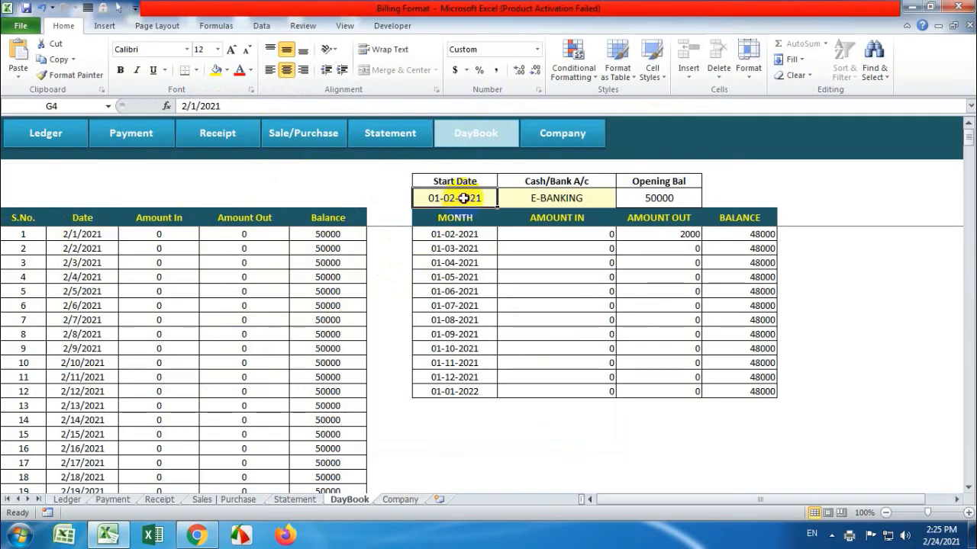
Set the DayBook account to CASH and scroll through its daily rows
click(563, 198)
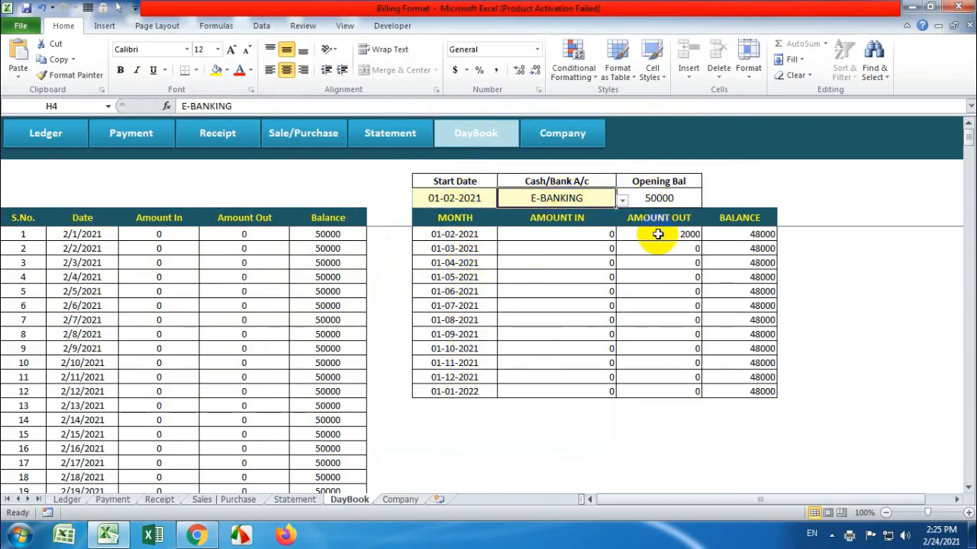
click(623, 199)
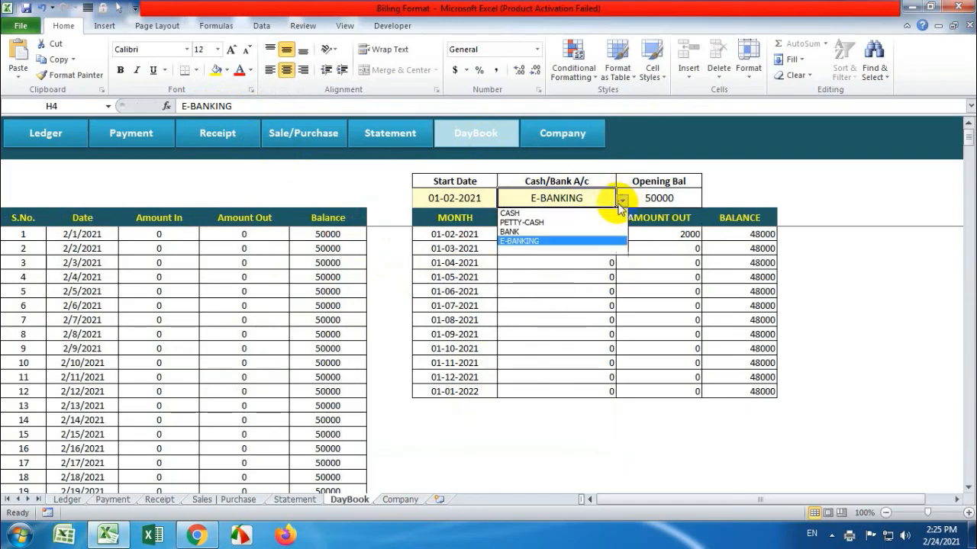
click(592, 211)
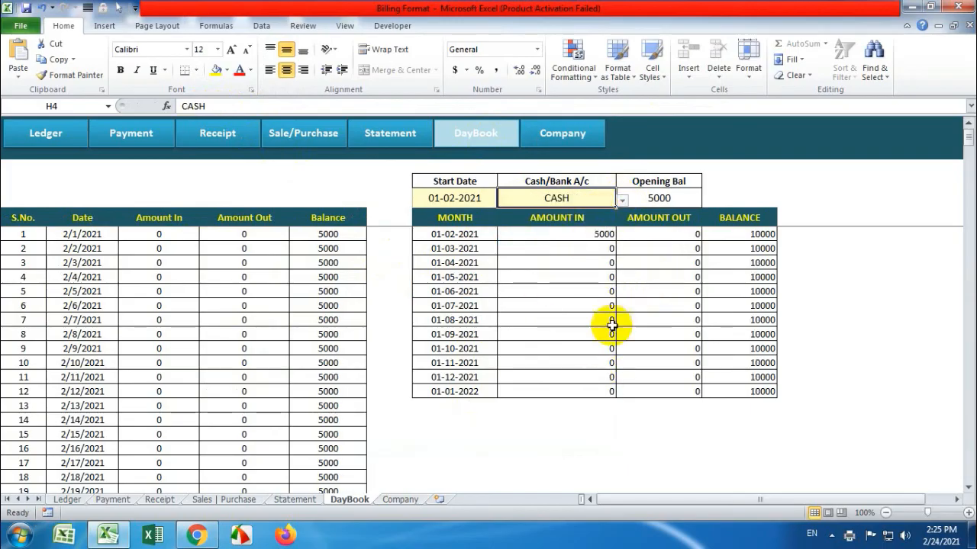
click(623, 200)
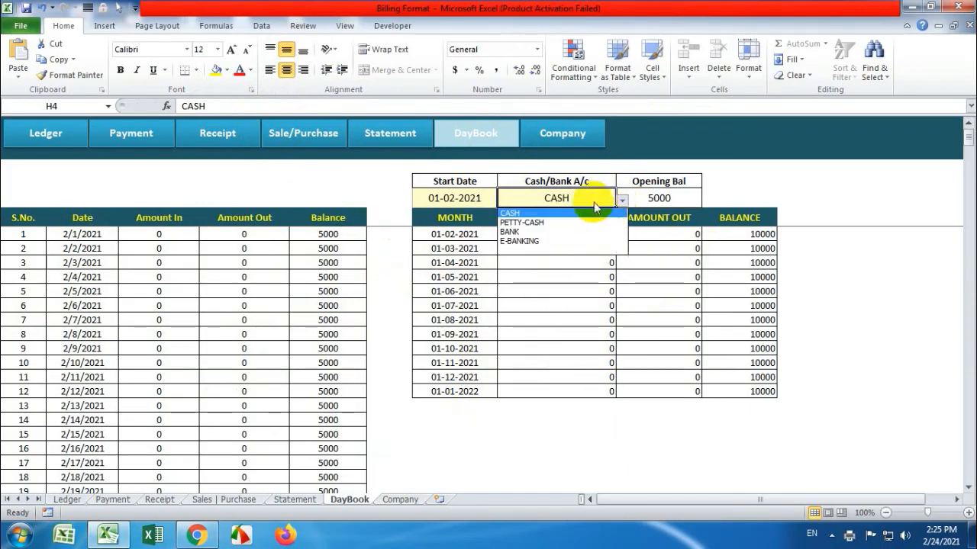
click(599, 213)
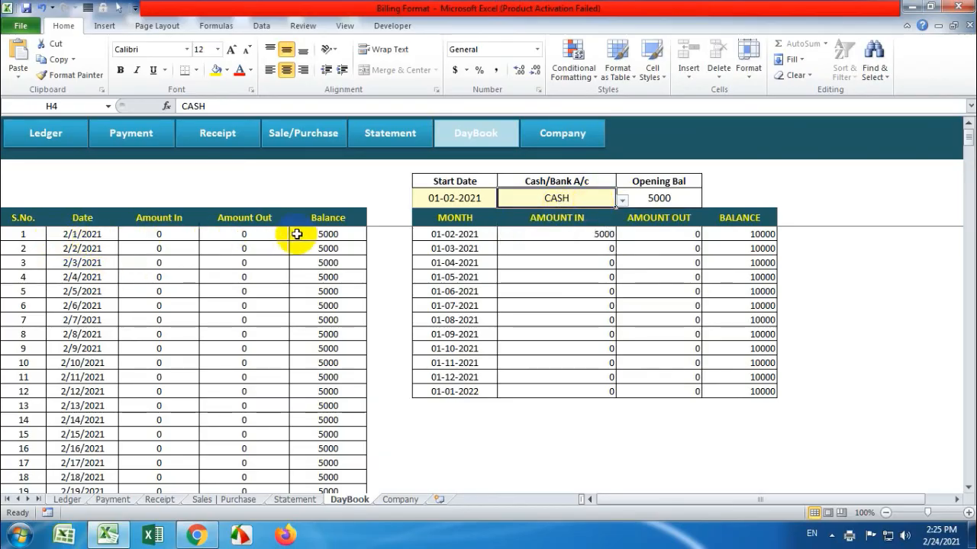
scroll(325, 316, down, 5)
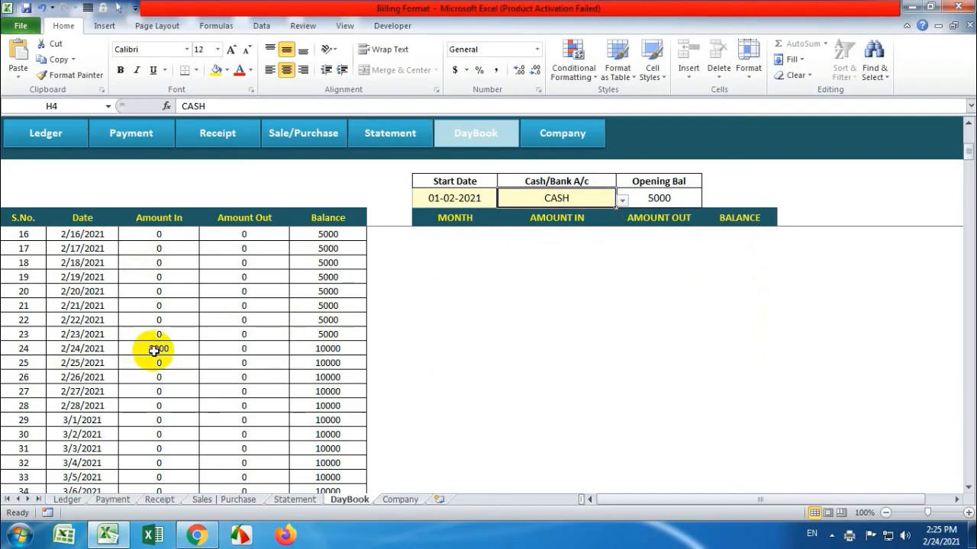
Switch the DayBook to PETTY-CASH, then leave it on BANK with 20000 opening balance
click(621, 199)
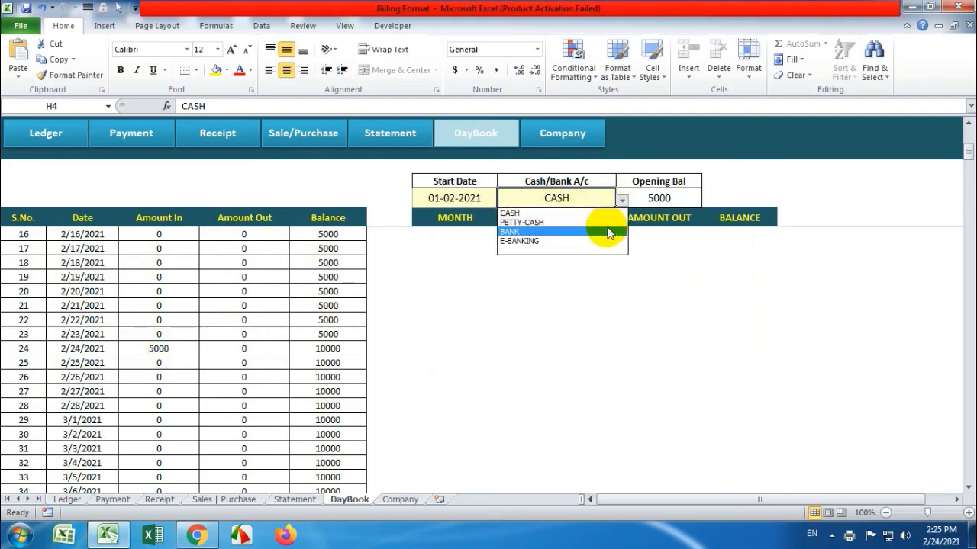
click(607, 223)
click(621, 200)
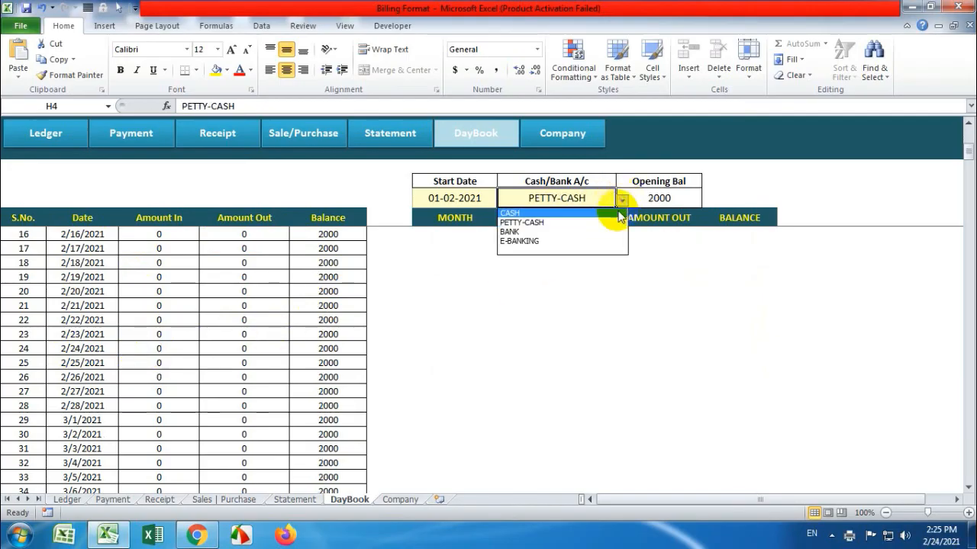
click(599, 234)
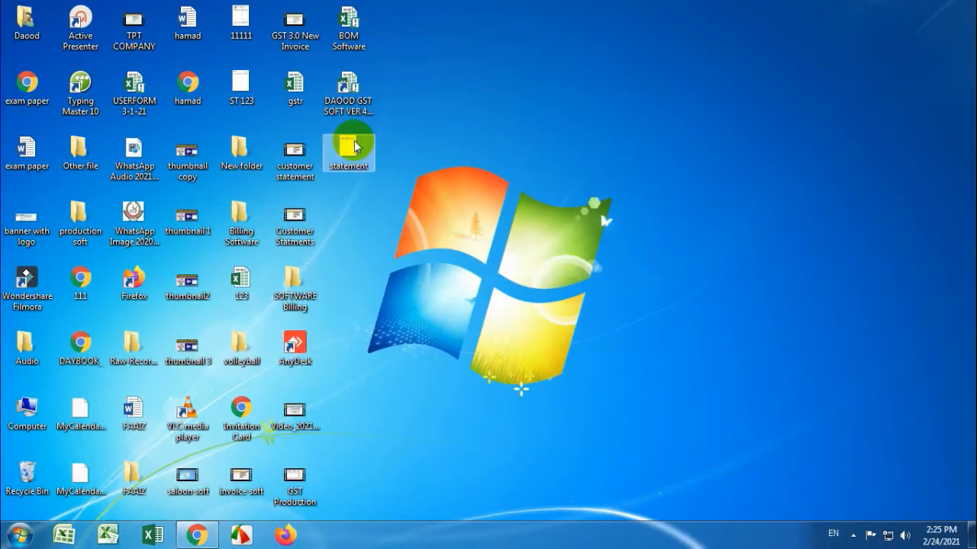
Open statement.xps from the desktop in XPS Viewer, close it, and return to the Excel workbook
double_click(353, 145)
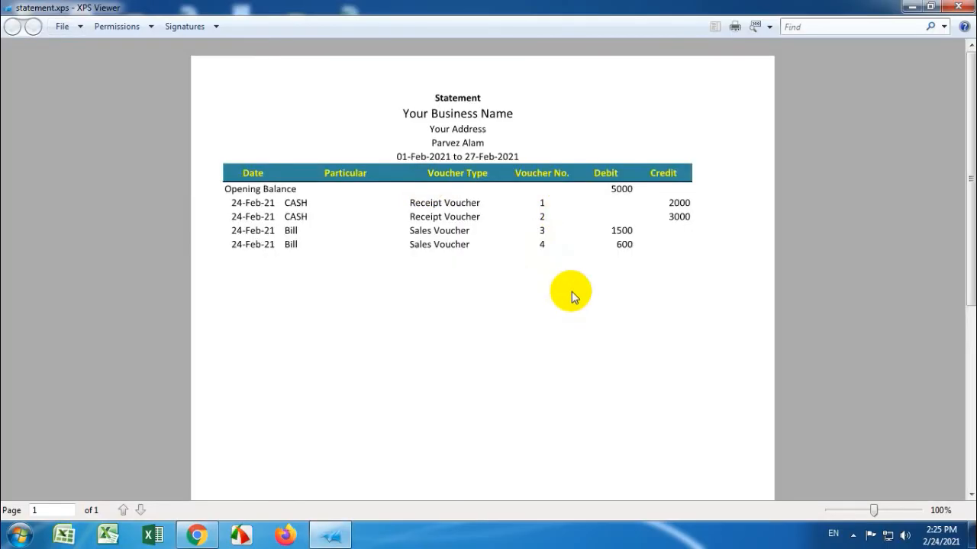
click(970, 8)
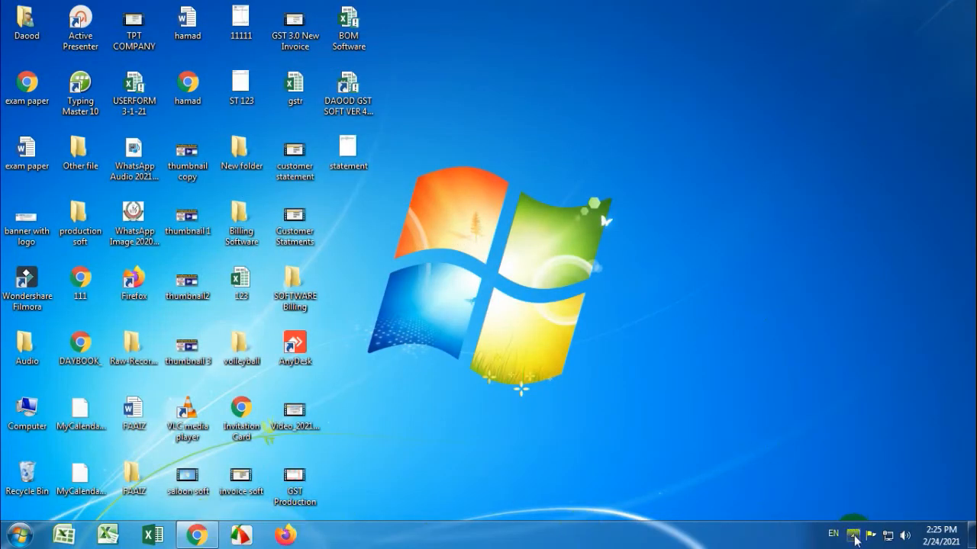
click(107, 535)
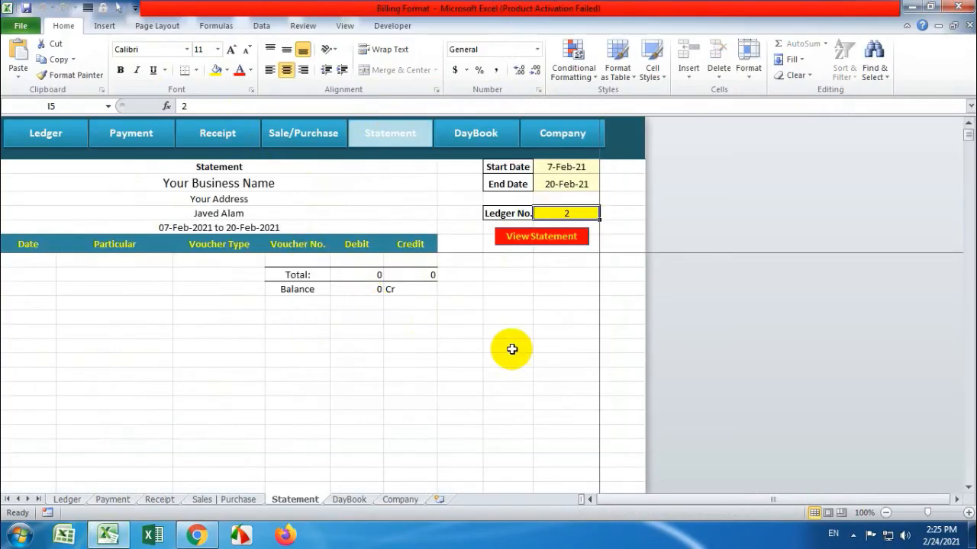
Show ledger 1's statement through End Date 3/20/2021, four vouchers, 2100 Dr, then go to Sales | Purchase
text(1)
click(572, 236)
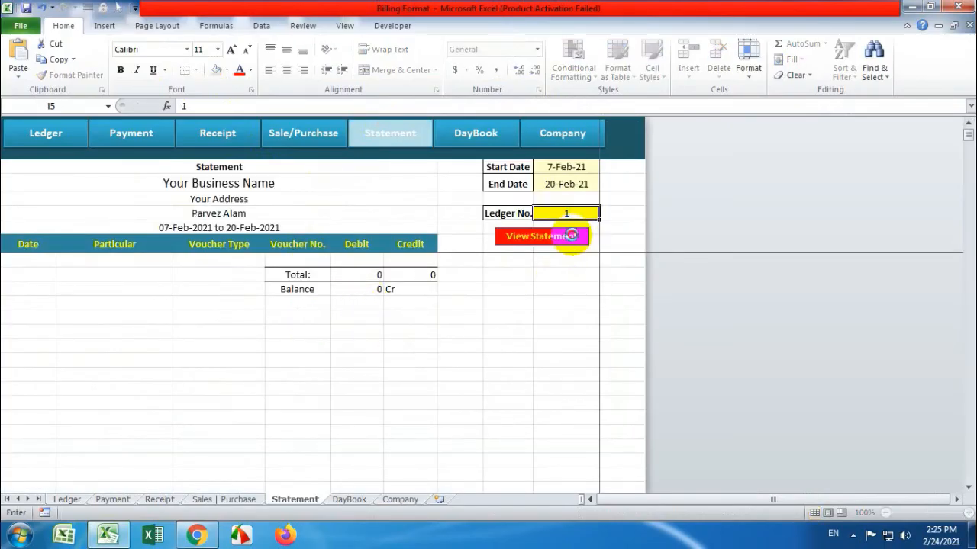
click(563, 184)
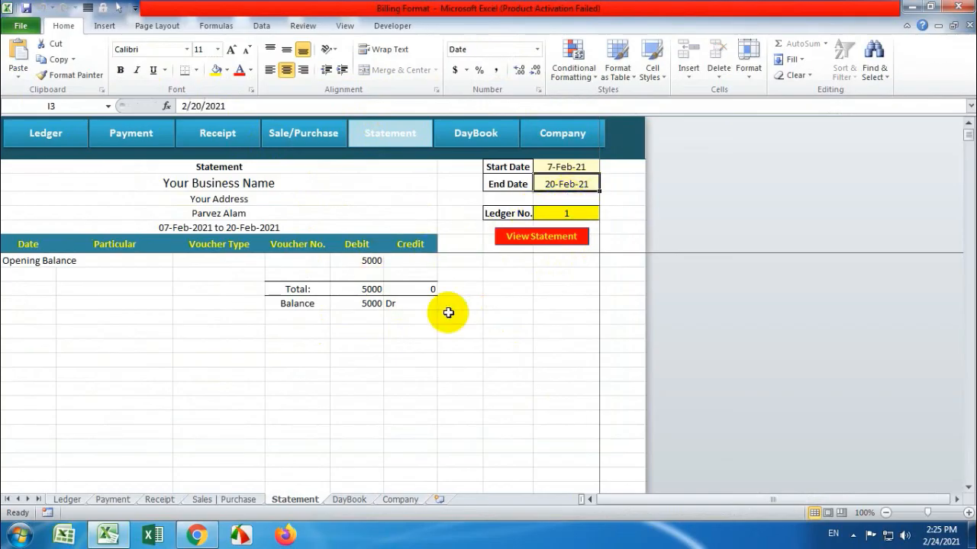
click(186, 106)
key(BackSpace)
text(3)
key(Return)
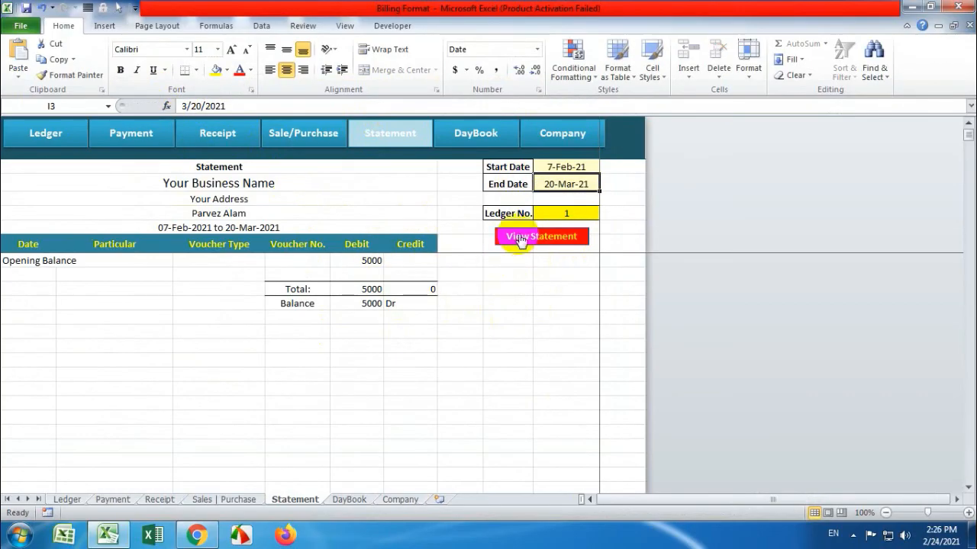
click(519, 238)
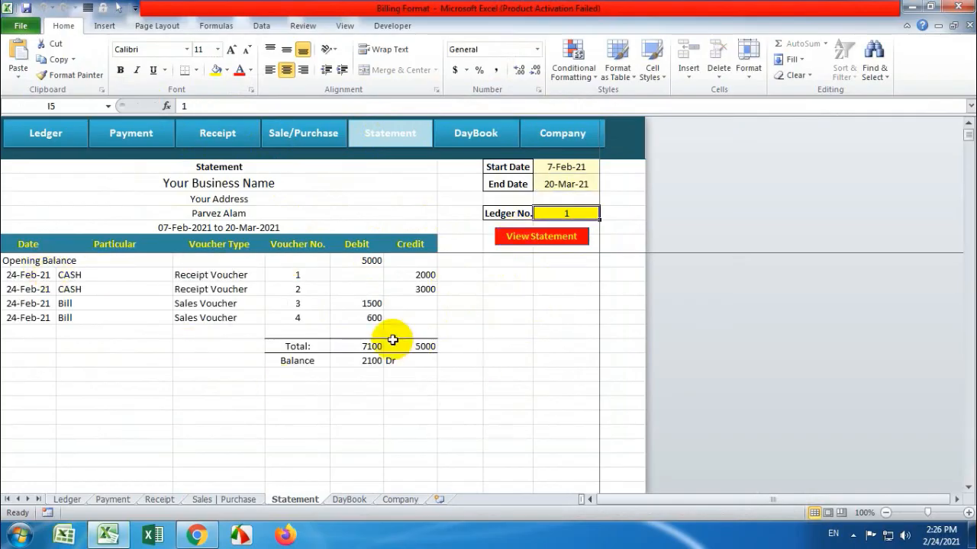
click(296, 135)
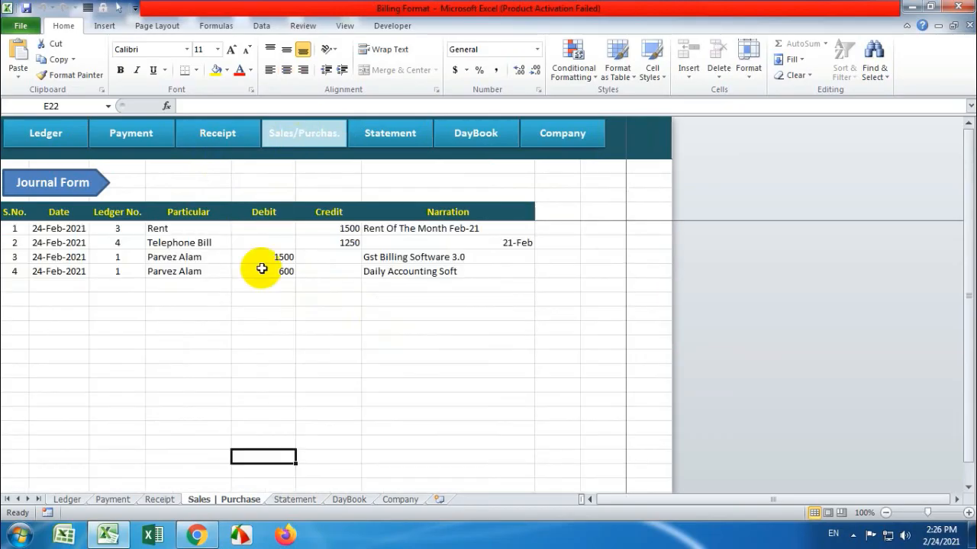
Browse the Receipt, Payment and Ledger sheets, ending on the Company summary showing Total Receivable 2100
click(246, 133)
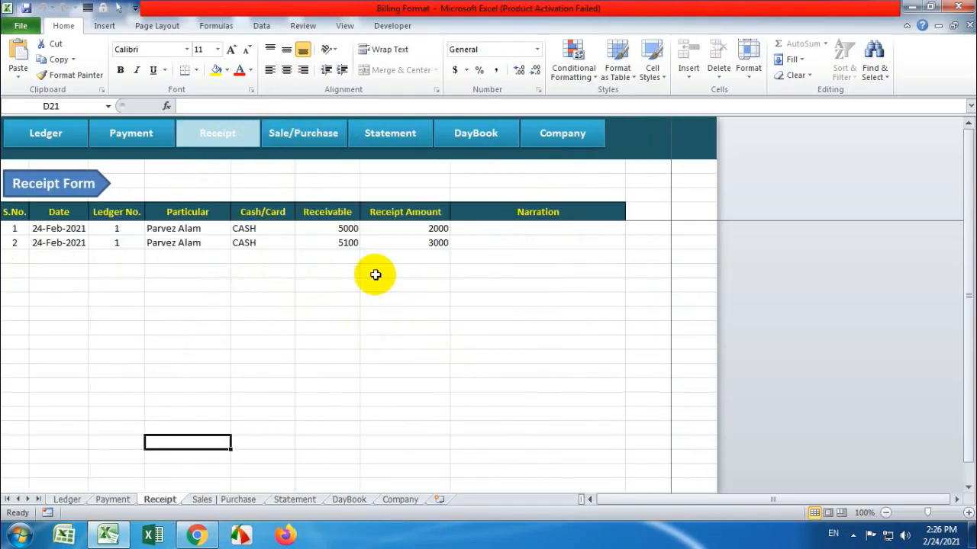
click(156, 139)
click(46, 132)
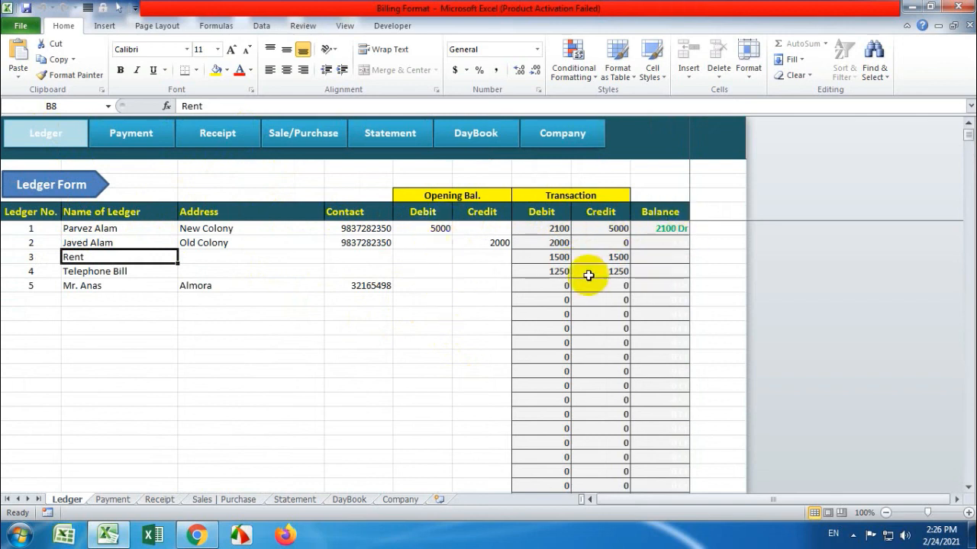
click(545, 132)
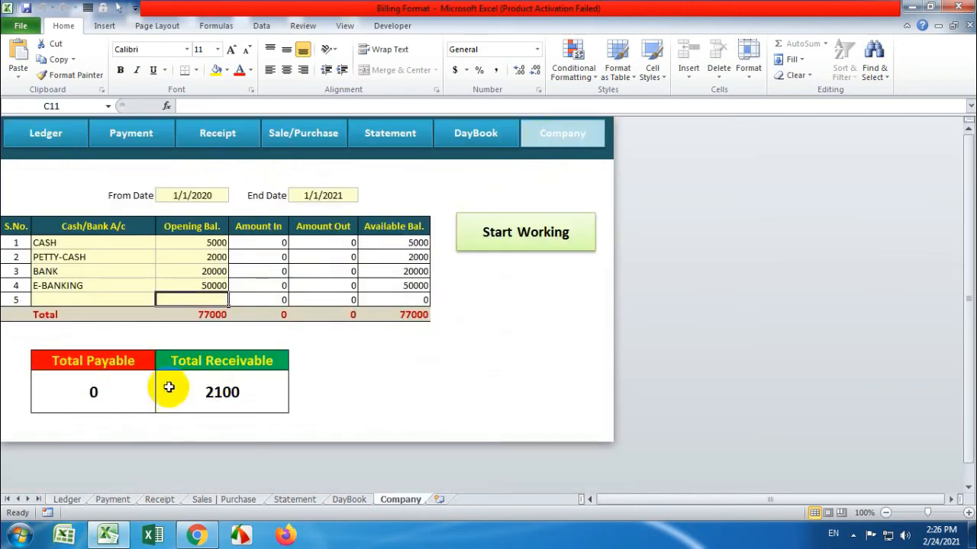